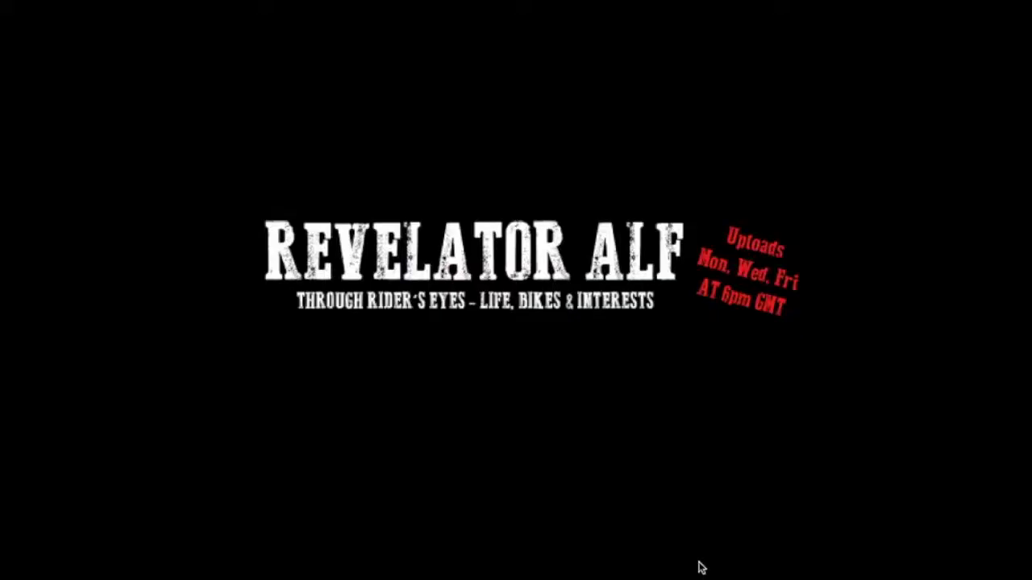
Step: Switch to the RevelatorAlf channel page on YouTube and open Creator Studio's video list
{"action": "mouse_move", "coordinate": [873, 575]}
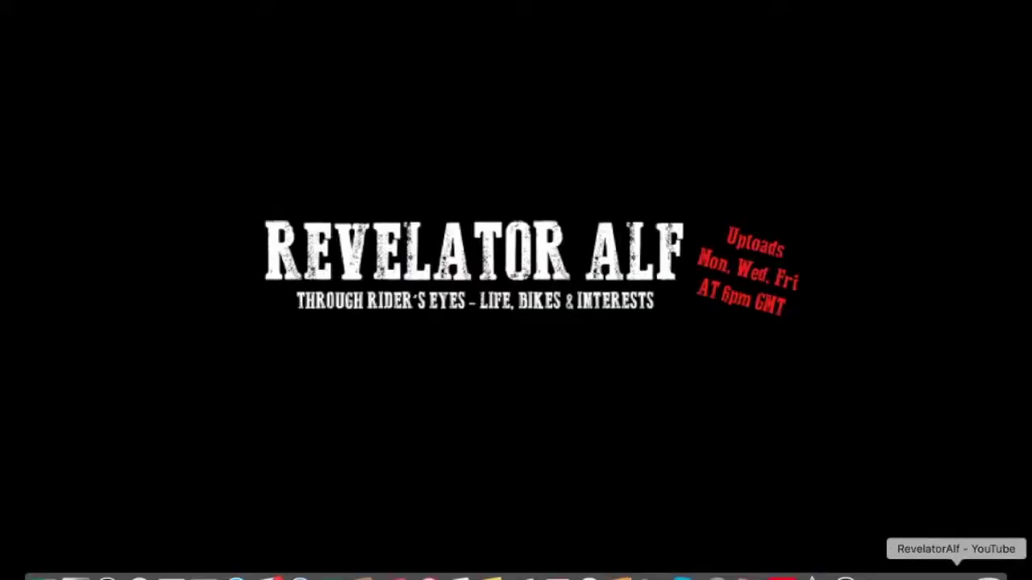
{"action": "left_click", "coordinate": [956, 575]}
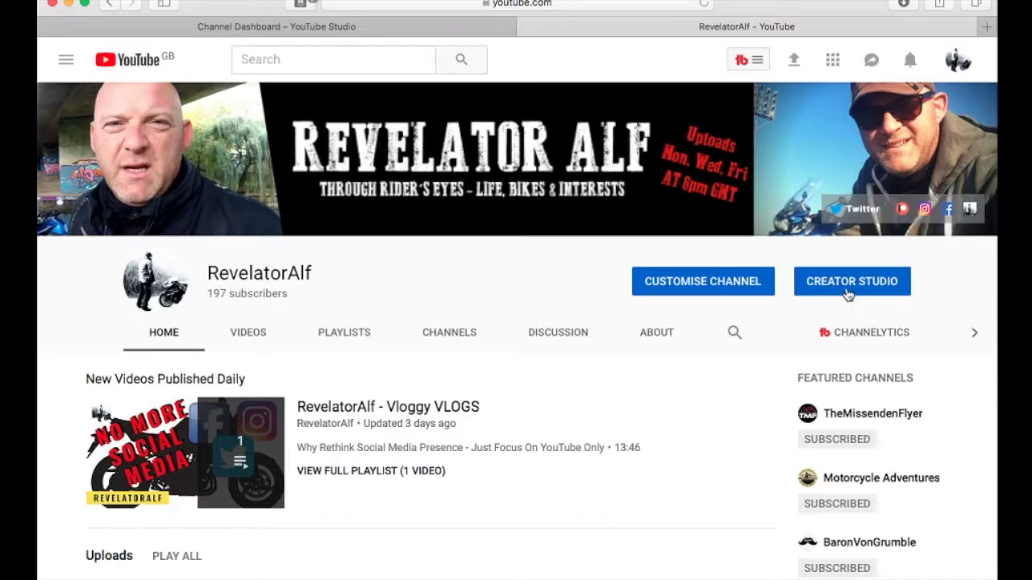
{"action": "left_click", "coordinate": [848, 294]}
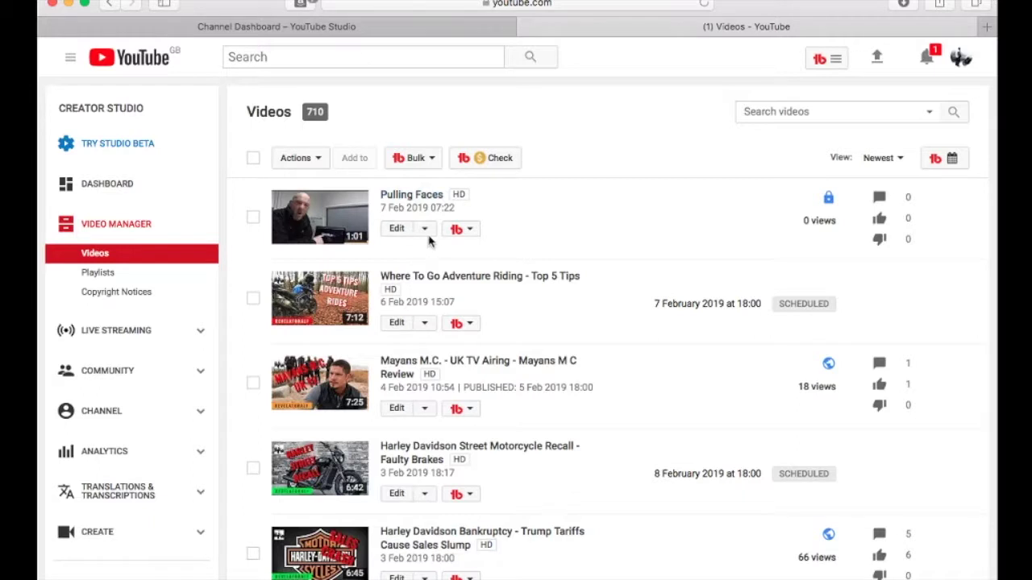
Step: Open the end screen editor for the Pulling Faces video and set the end screen to start at 0:42
{"action": "left_click", "coordinate": [397, 230]}
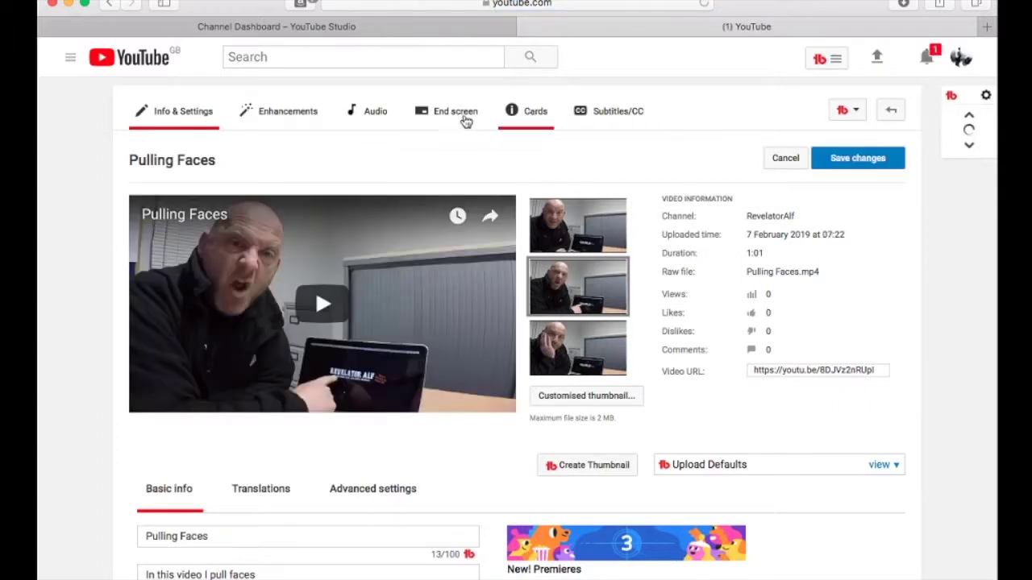
{"action": "left_click", "coordinate": [457, 120]}
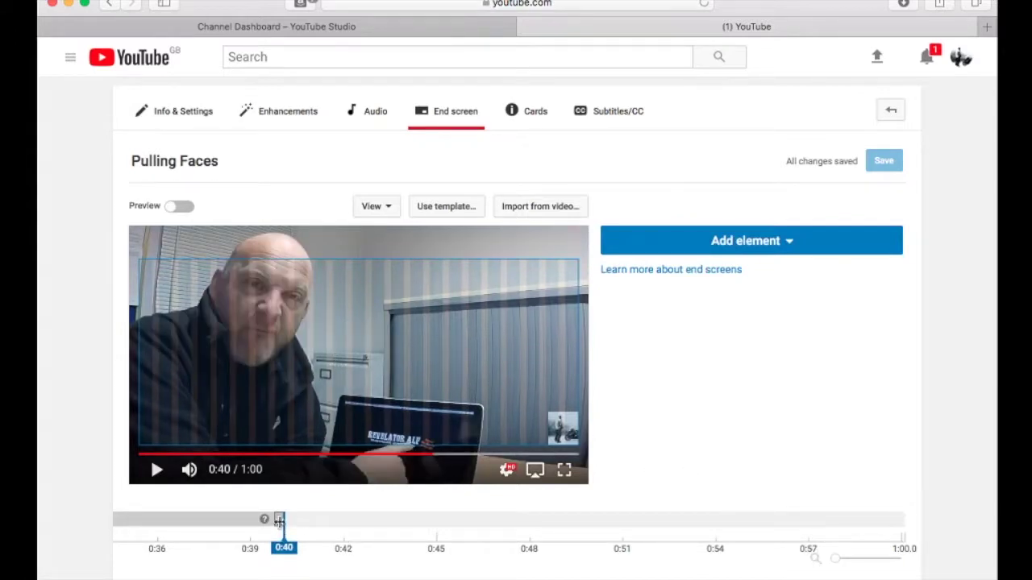
{"action": "left_click_drag", "start_coordinate": [279, 520], "coordinate": [620, 520]}
{"action": "left_click_drag", "start_coordinate": [542, 534], "coordinate": [356, 534]}
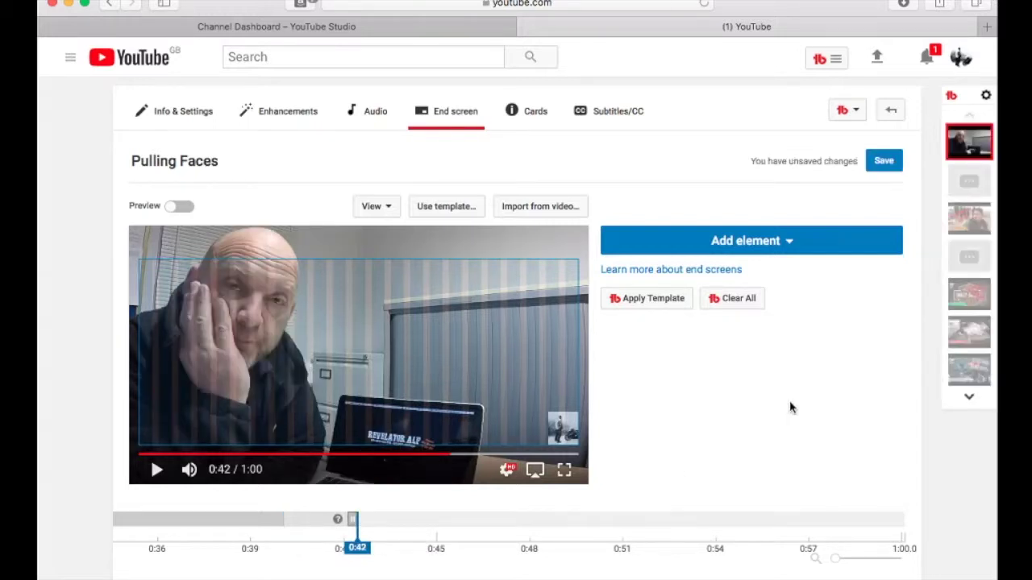
Step: Add a video element to the end screen that features the most recent upload
{"action": "left_click", "coordinate": [759, 243]}
{"action": "left_click", "coordinate": [860, 295]}
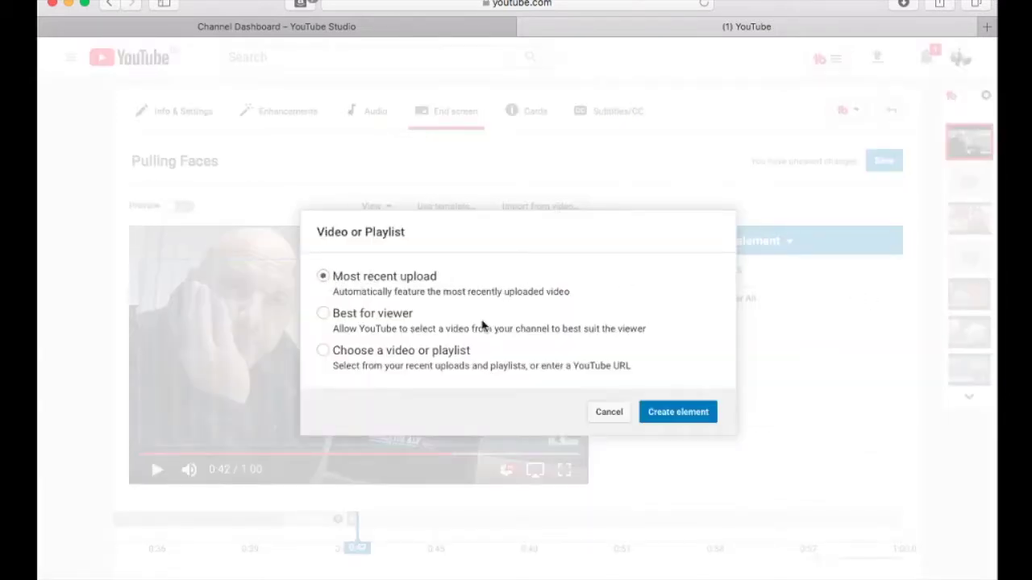
{"action": "left_click", "coordinate": [675, 411]}
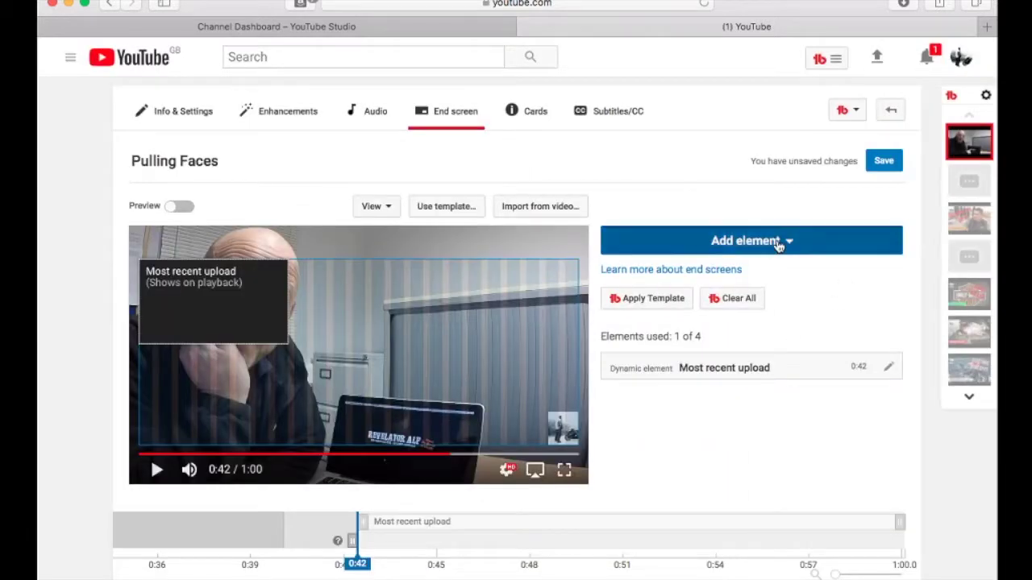
Step: Add an end screen element for the RevelatorAlf - Biking Issues playlist and place it directly below the Most recent upload element
{"action": "left_click", "coordinate": [778, 244]}
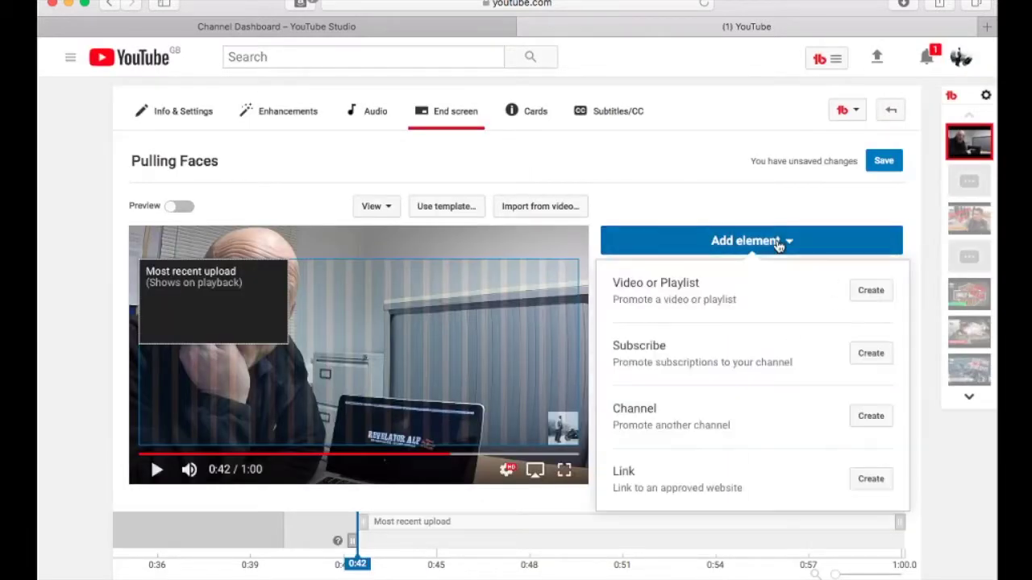
{"action": "left_click", "coordinate": [869, 290]}
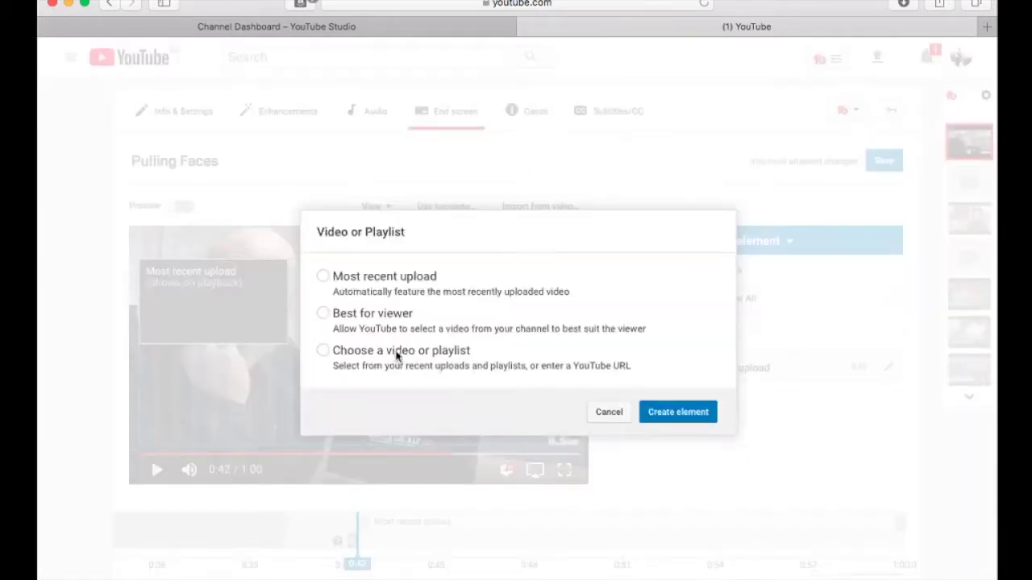
{"action": "left_click", "coordinate": [346, 349]}
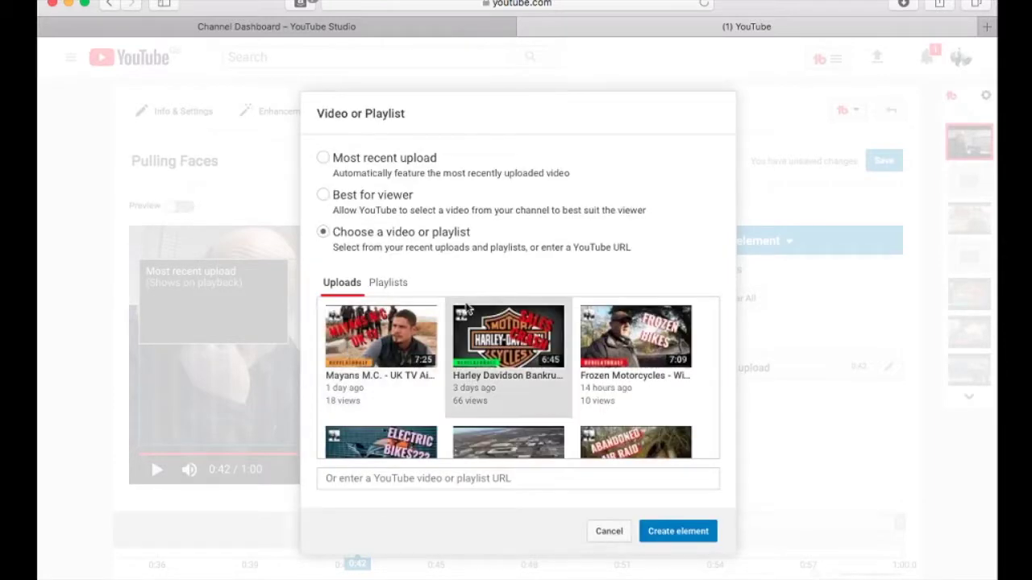
{"action": "left_click", "coordinate": [387, 286]}
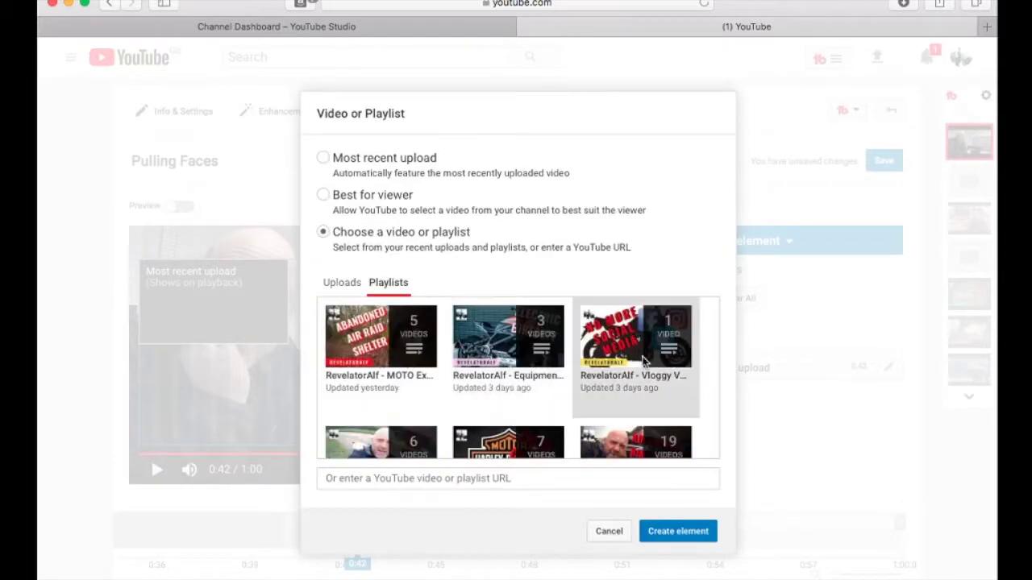
{"action": "scroll", "coordinate": [536, 350], "scroll_direction": "down", "scroll_amount": 4}
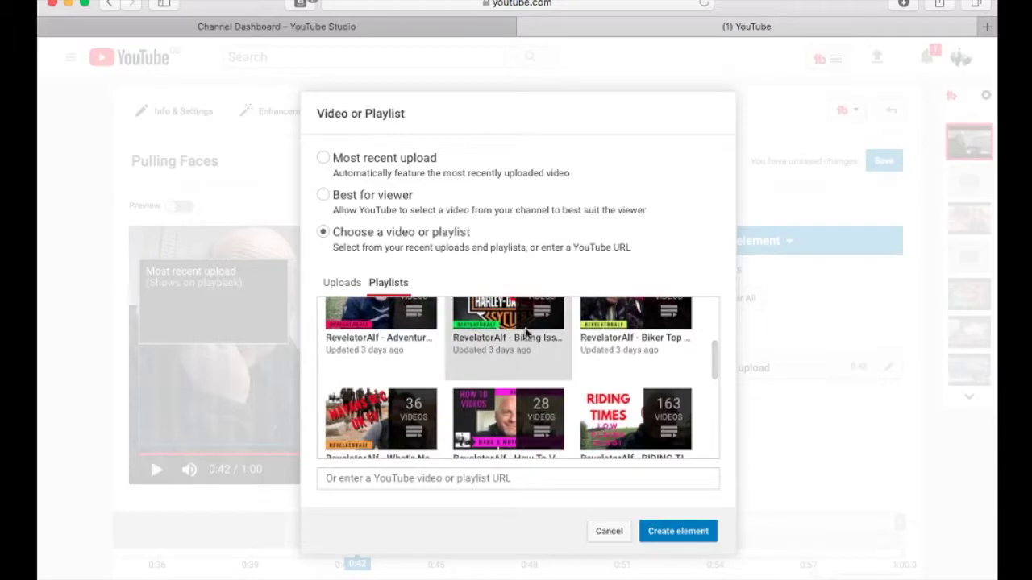
{"action": "left_click", "coordinate": [525, 332]}
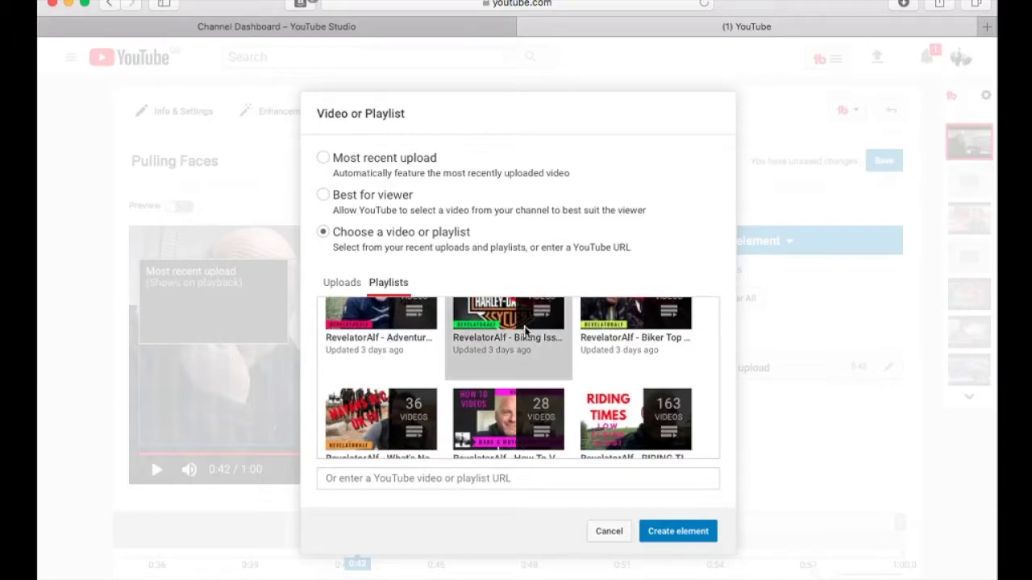
{"action": "left_click", "coordinate": [688, 538]}
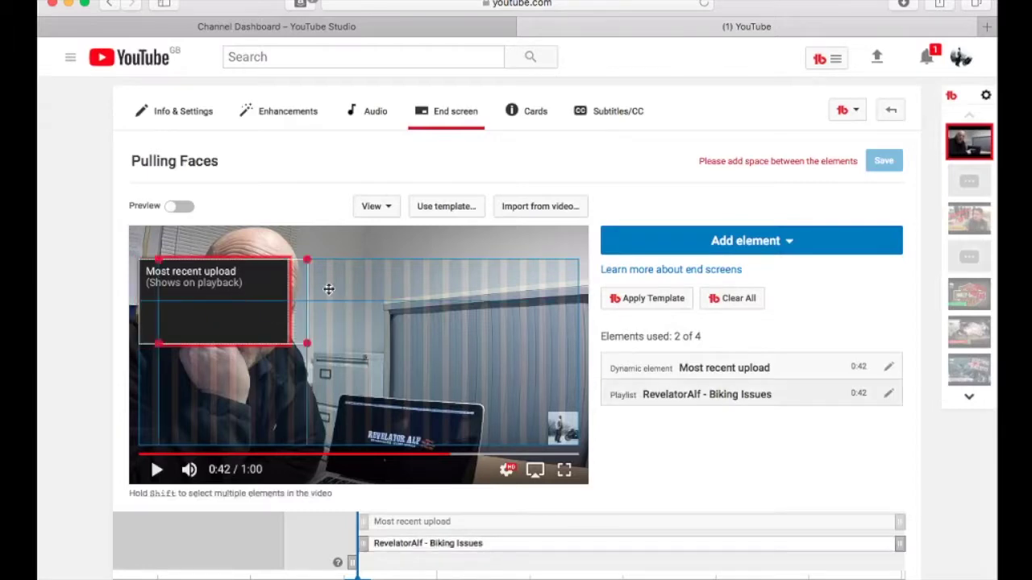
{"action": "left_click_drag", "start_coordinate": [330, 290], "coordinate": [242, 403]}
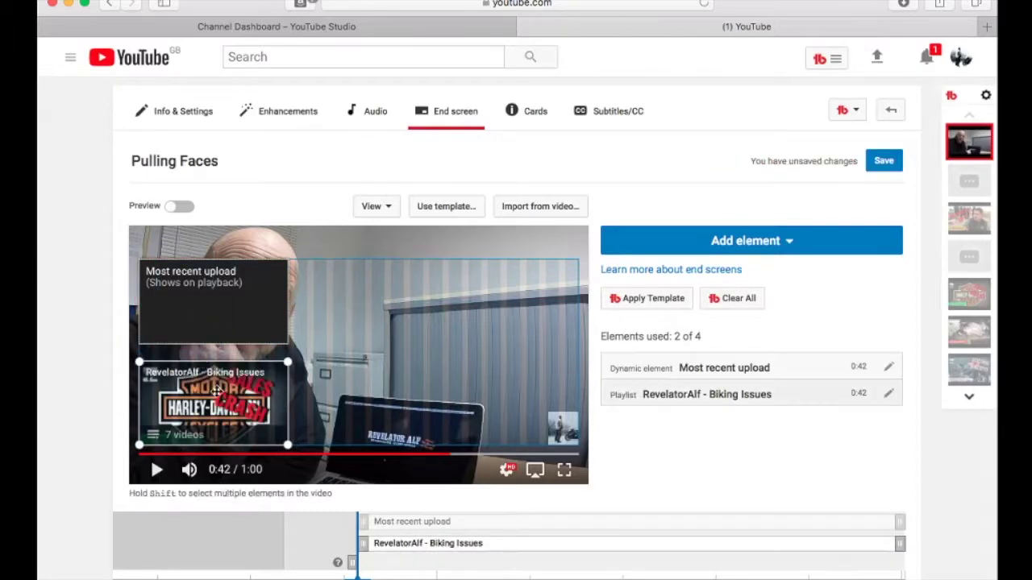
Step: Add a Subscribe element, place it in the video frame's upper-right corner, and save the end screen
{"action": "left_click", "coordinate": [770, 241]}
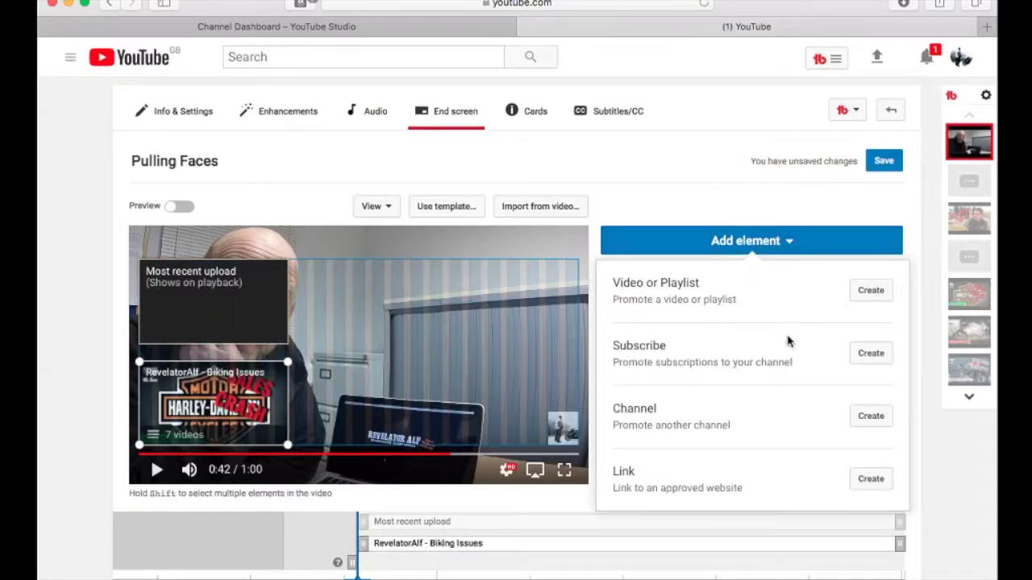
{"action": "left_click", "coordinate": [870, 354]}
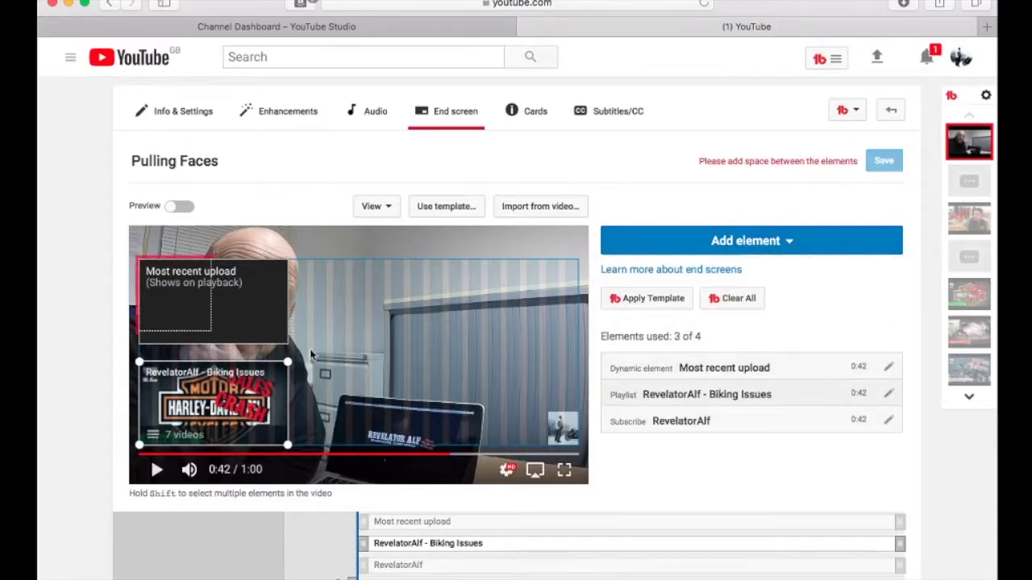
{"action": "left_click_drag", "start_coordinate": [177, 317], "coordinate": [567, 279]}
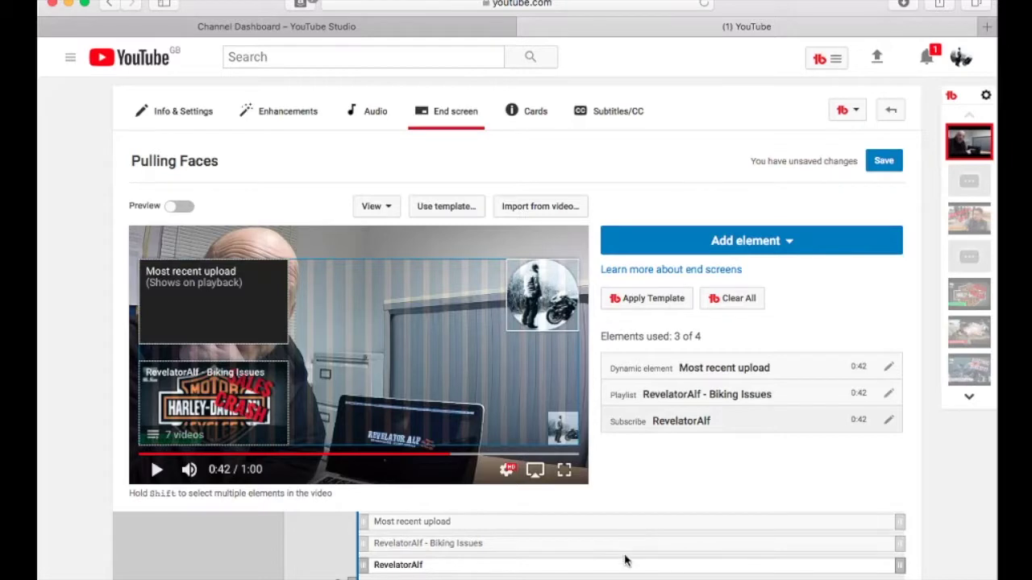
{"action": "left_click", "coordinate": [884, 163]}
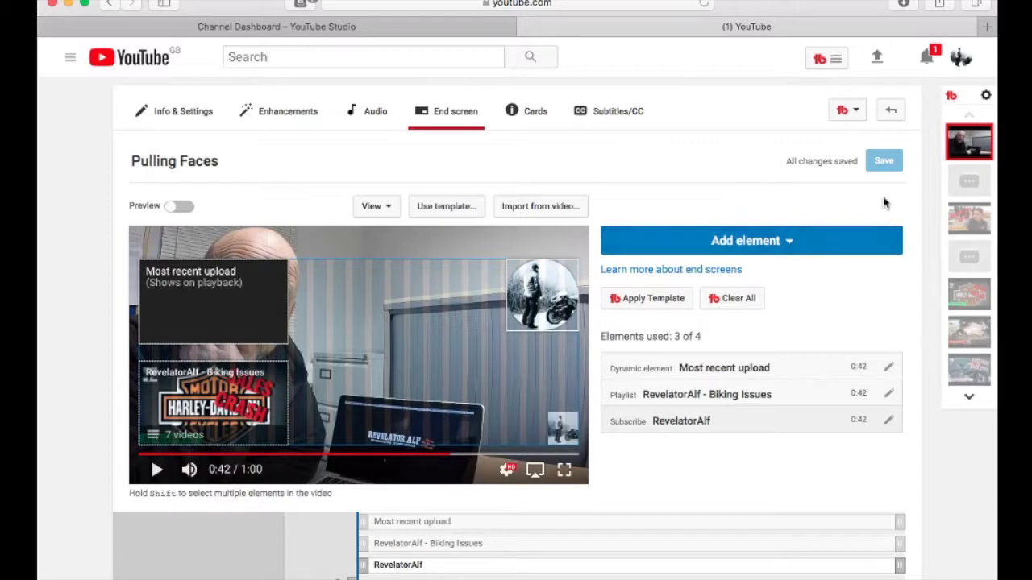
Step: Delete the Most recent upload, Biking Issues playlist and Subscribe elements from the end screen and save it
{"action": "left_click", "coordinate": [890, 369]}
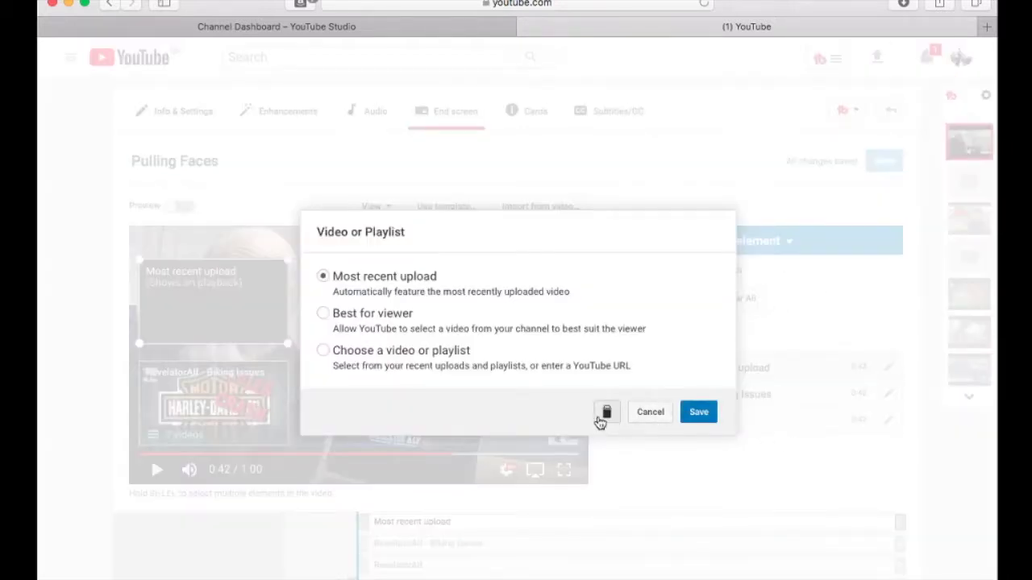
{"action": "left_click", "coordinate": [606, 413]}
{"action": "left_click", "coordinate": [890, 368]}
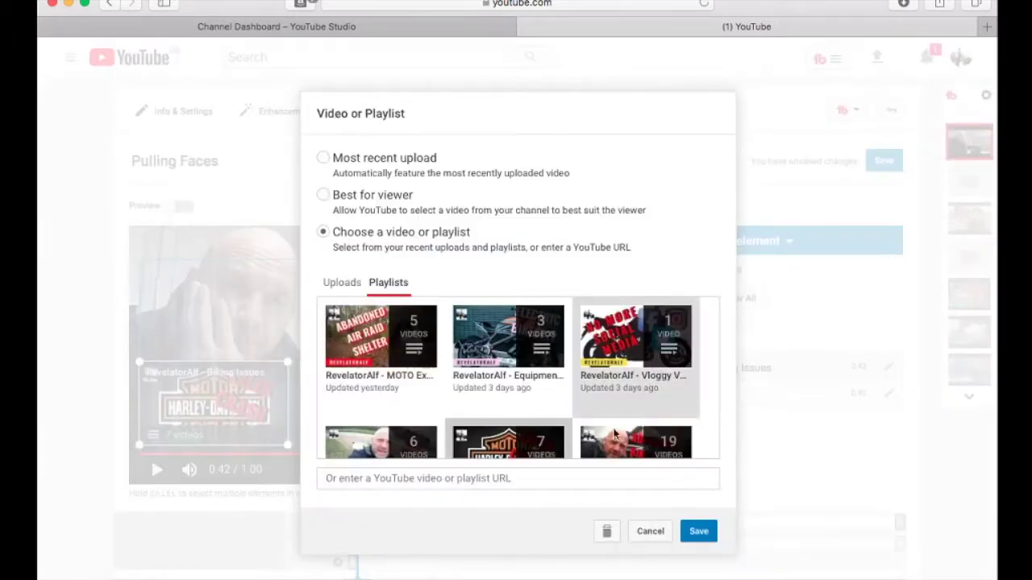
{"action": "left_click", "coordinate": [606, 531]}
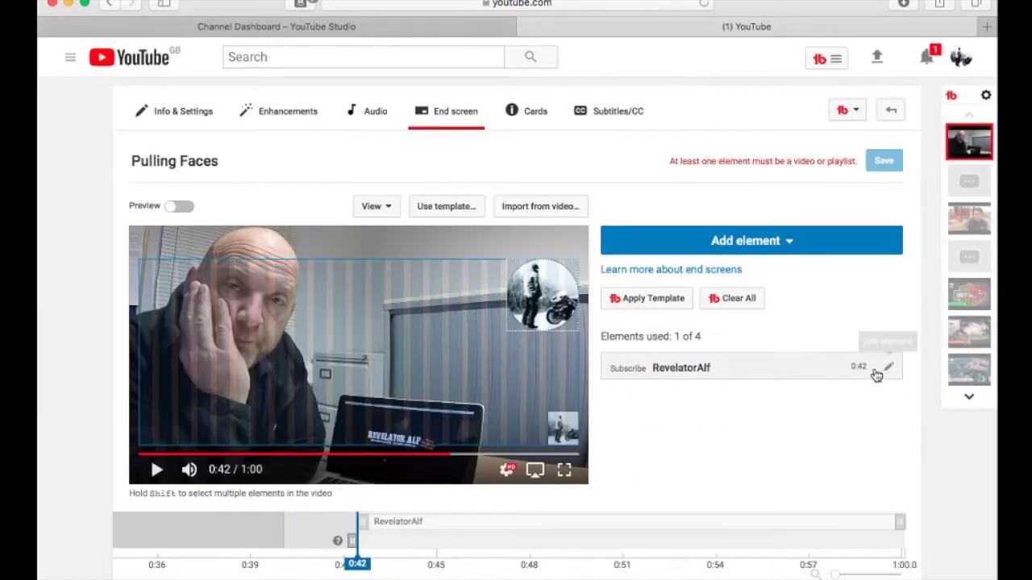
{"action": "left_click", "coordinate": [886, 371]}
{"action": "left_click", "coordinate": [572, 355]}
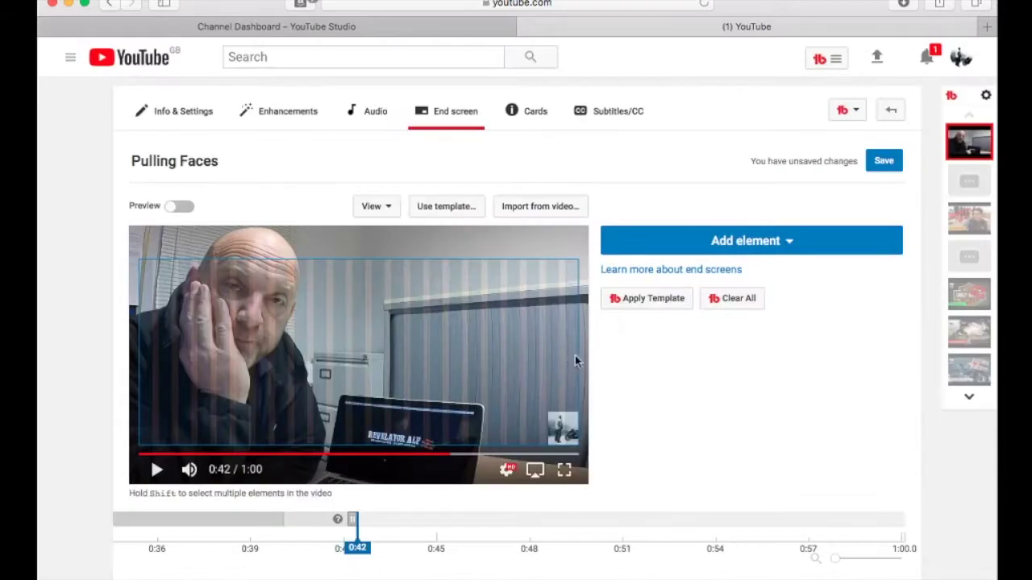
{"action": "left_click", "coordinate": [885, 161]}
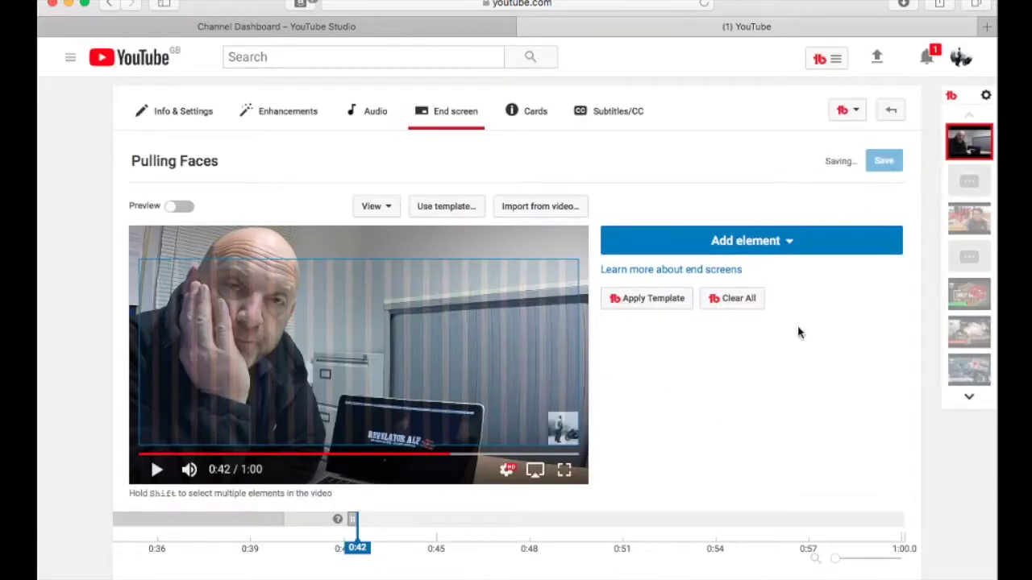
Step: Add a video card at 0:13 of Pulling Faces that links to the Mayans M.C. - UK TV Airing upload
{"action": "left_click", "coordinate": [530, 116]}
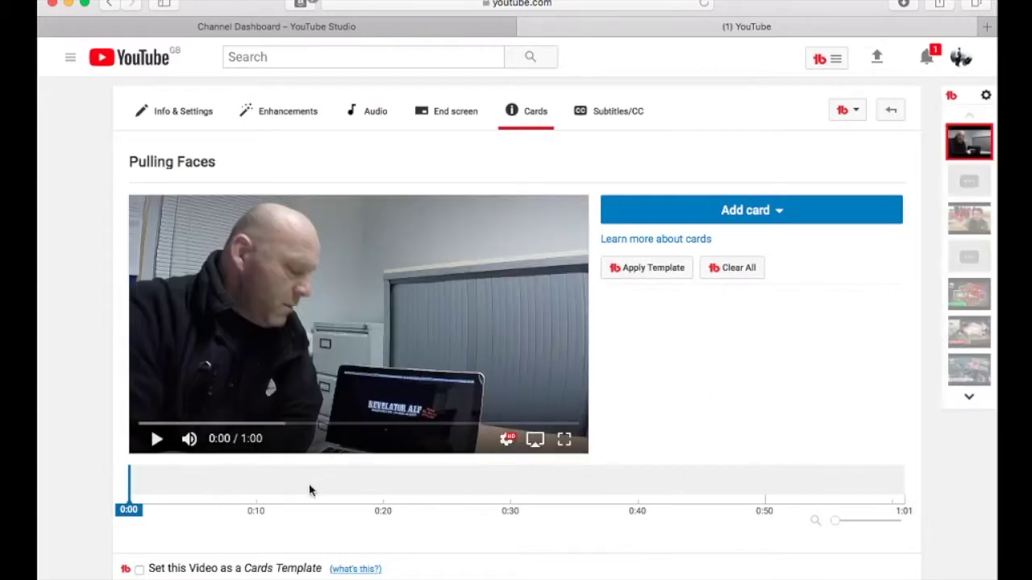
{"action": "left_click", "coordinate": [287, 482]}
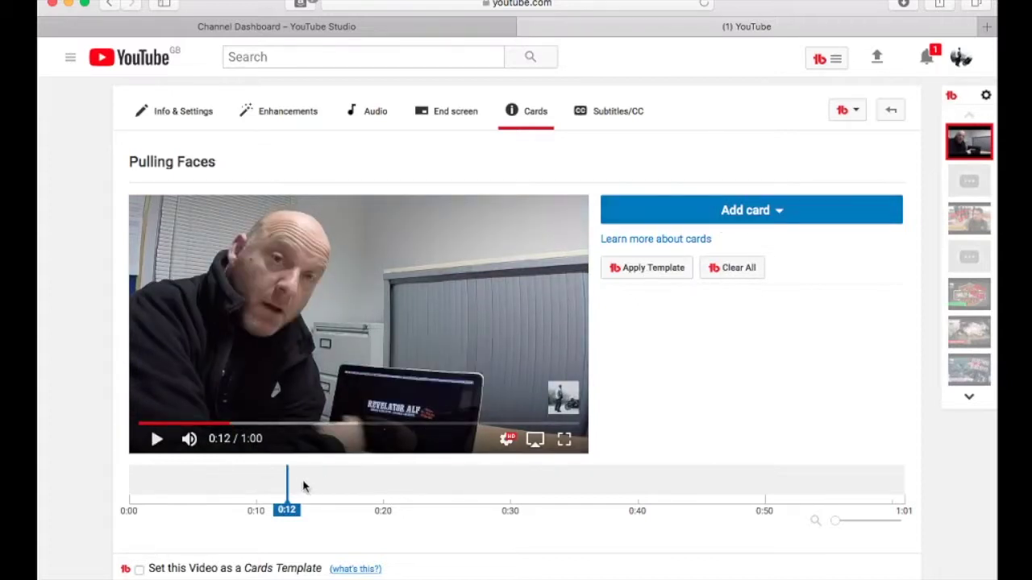
{"action": "left_click", "coordinate": [303, 486]}
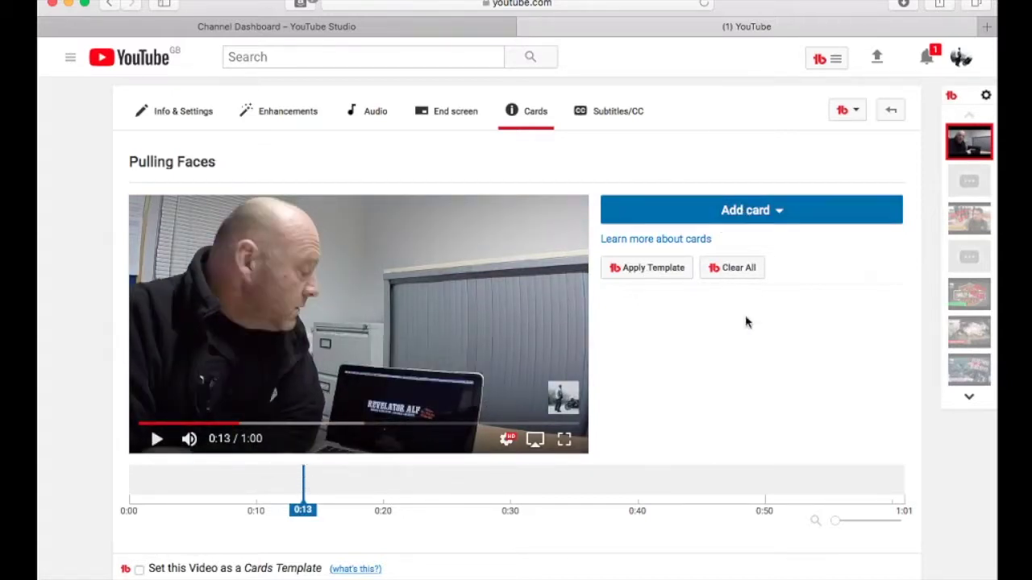
{"action": "left_click", "coordinate": [749, 210]}
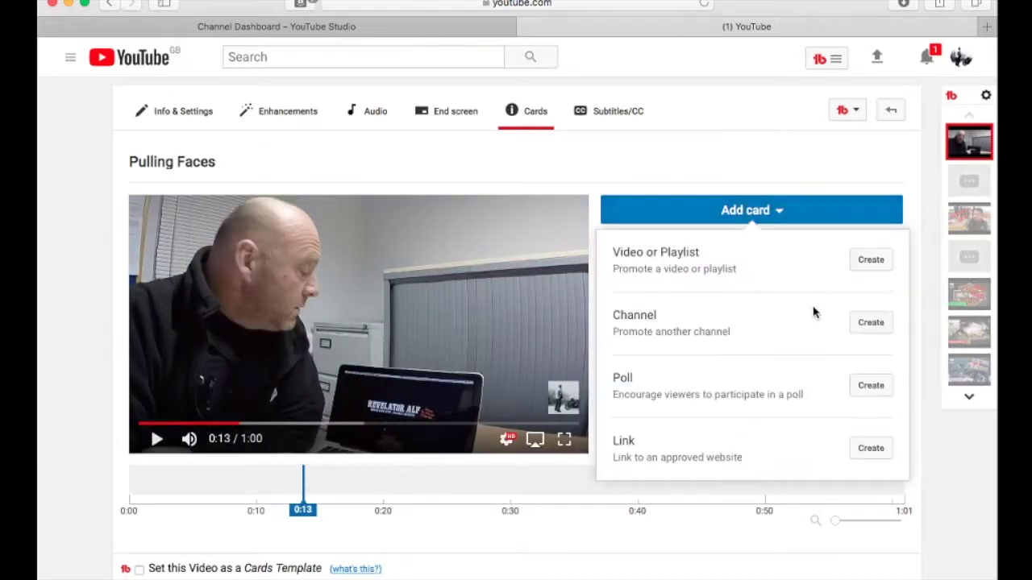
{"action": "left_click", "coordinate": [874, 260]}
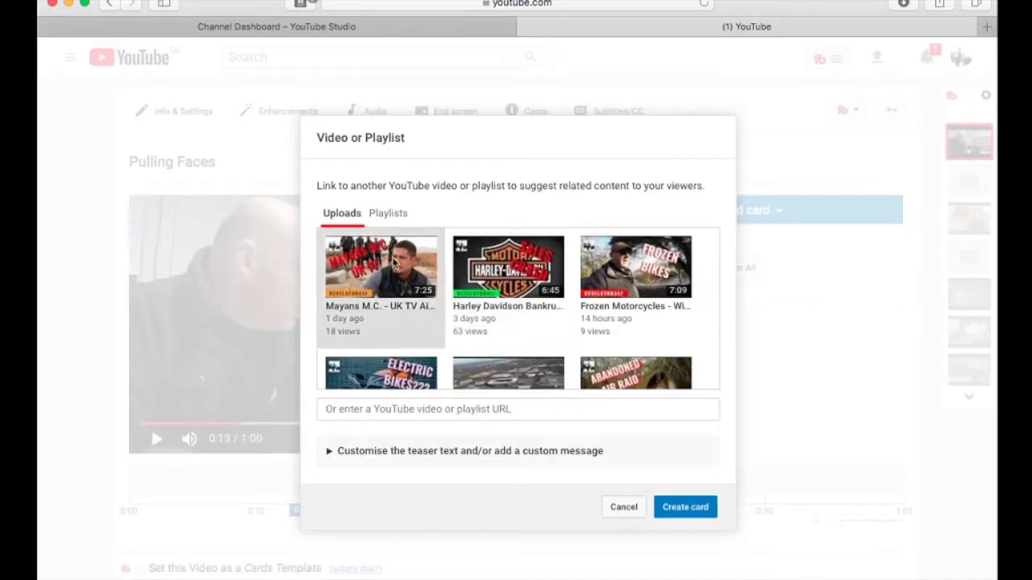
{"action": "left_click", "coordinate": [370, 279]}
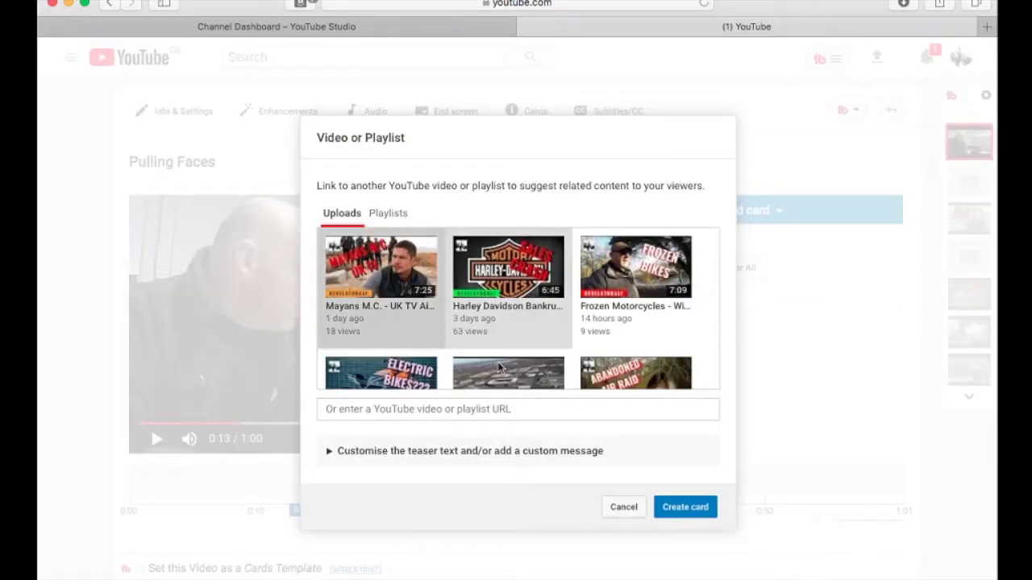
{"action": "left_click", "coordinate": [686, 506]}
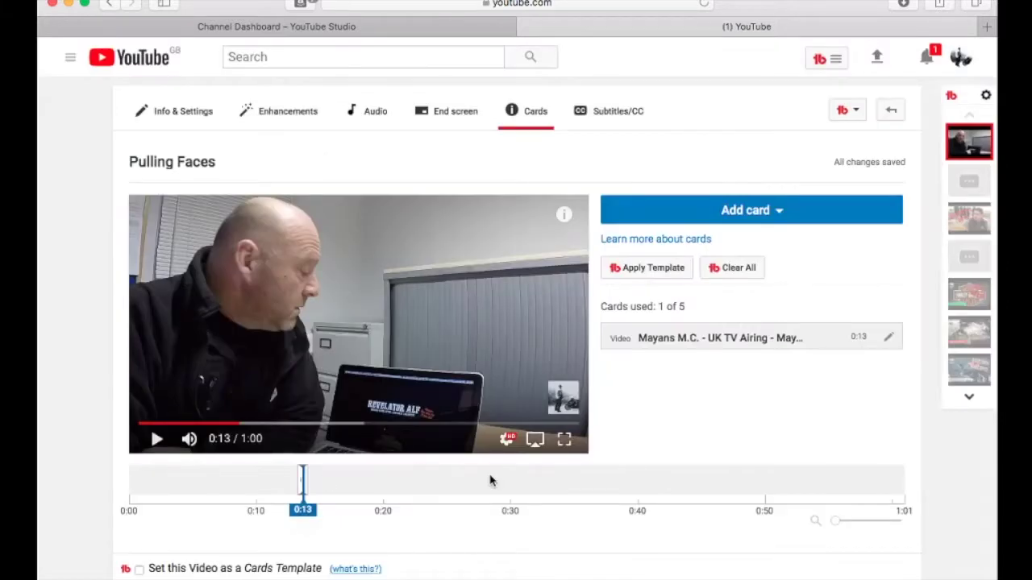
Step: Add a playlist card at 0:28 of Pulling Faces that links to the RevelatorAlf - Equipment & Tech Reviews playlist
{"action": "left_click", "coordinate": [490, 481]}
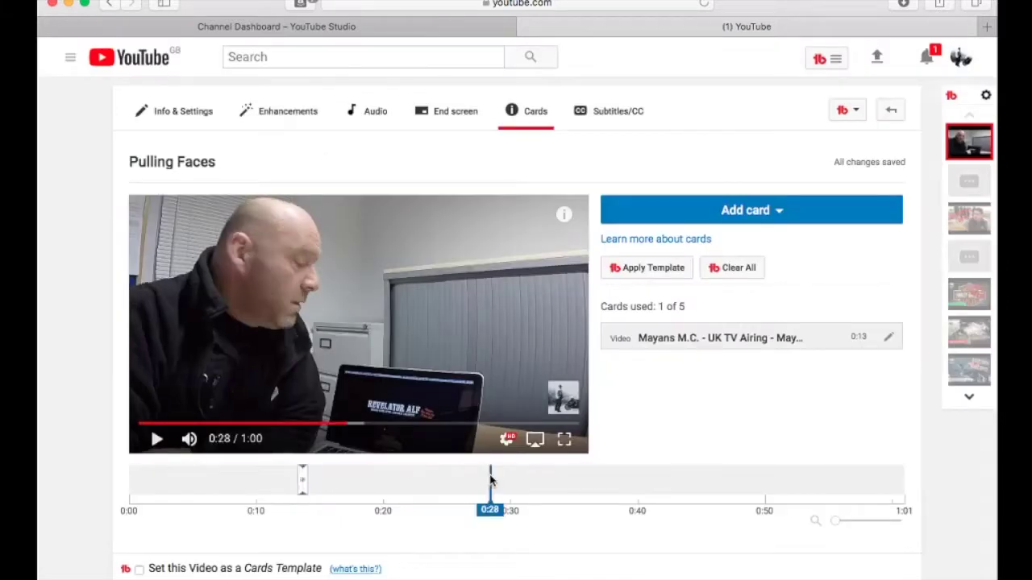
{"action": "left_click", "coordinate": [757, 210]}
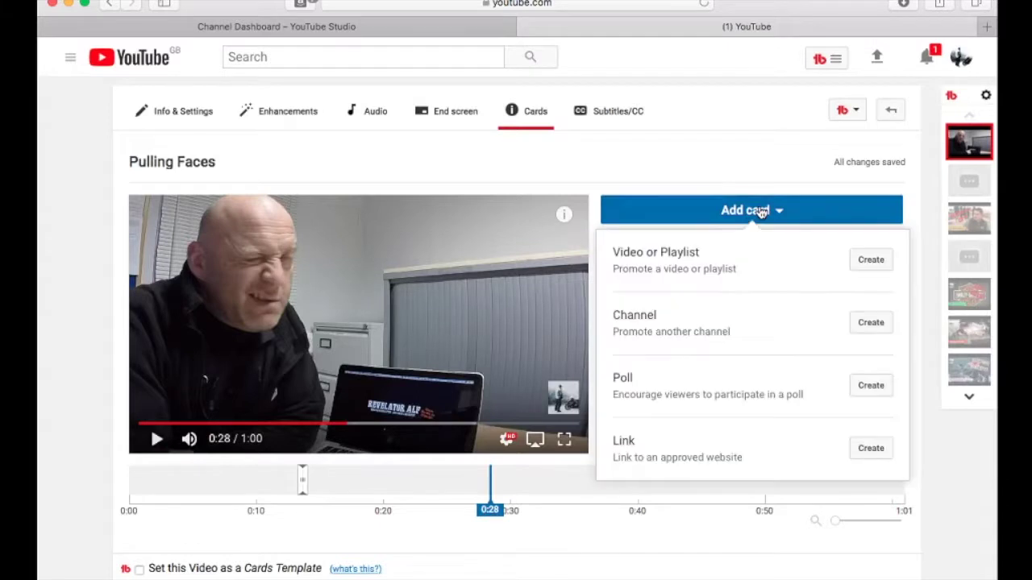
{"action": "left_click", "coordinate": [867, 259]}
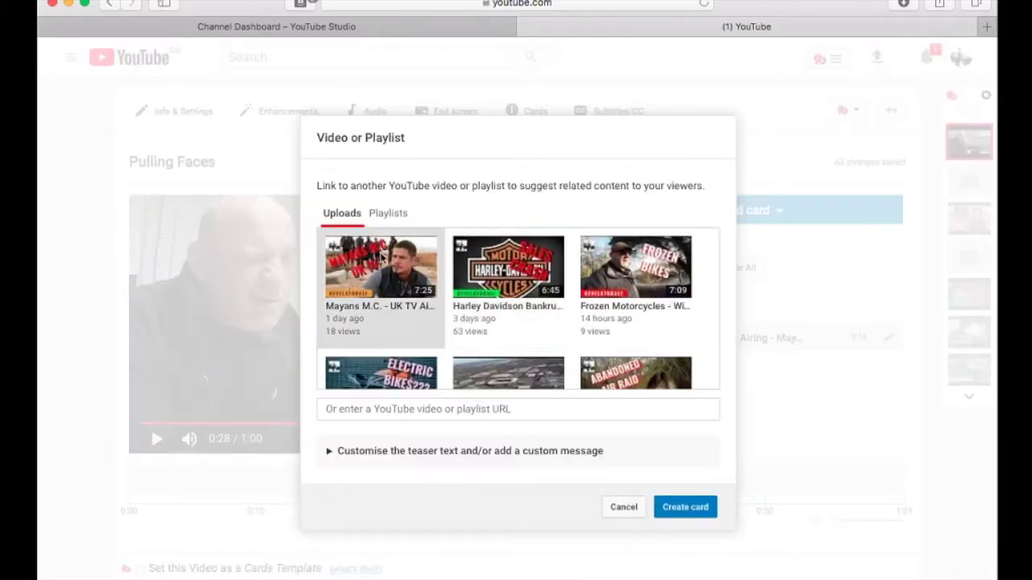
{"action": "left_click", "coordinate": [391, 213]}
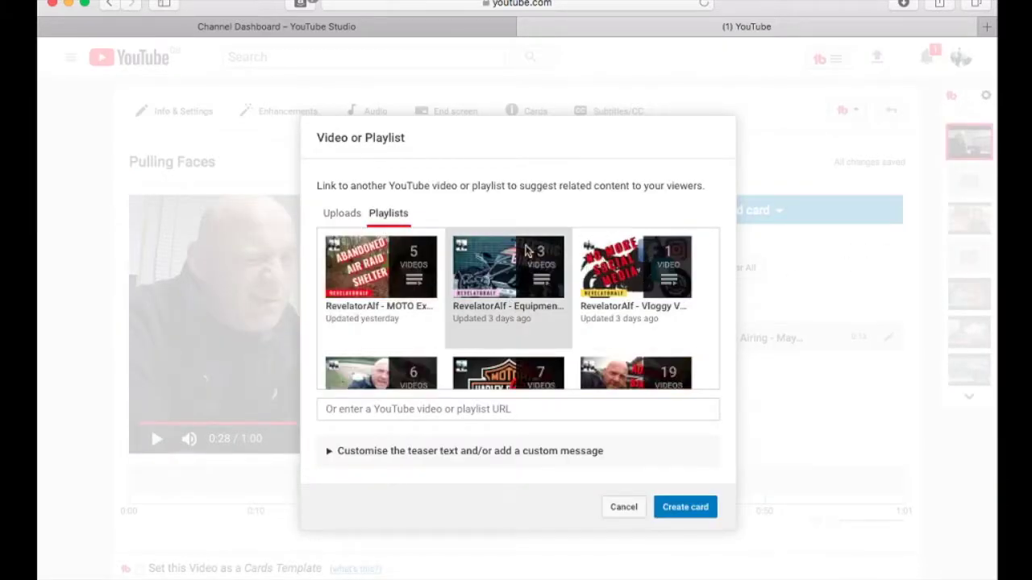
{"action": "left_click", "coordinate": [527, 251]}
{"action": "left_click", "coordinate": [698, 511]}
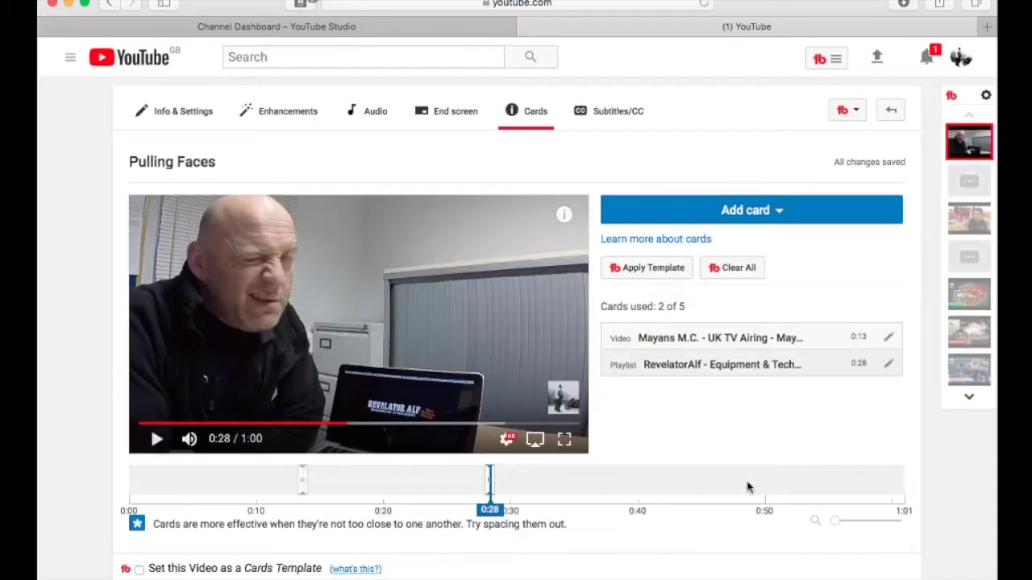
{"action": "left_click", "coordinate": [724, 482]}
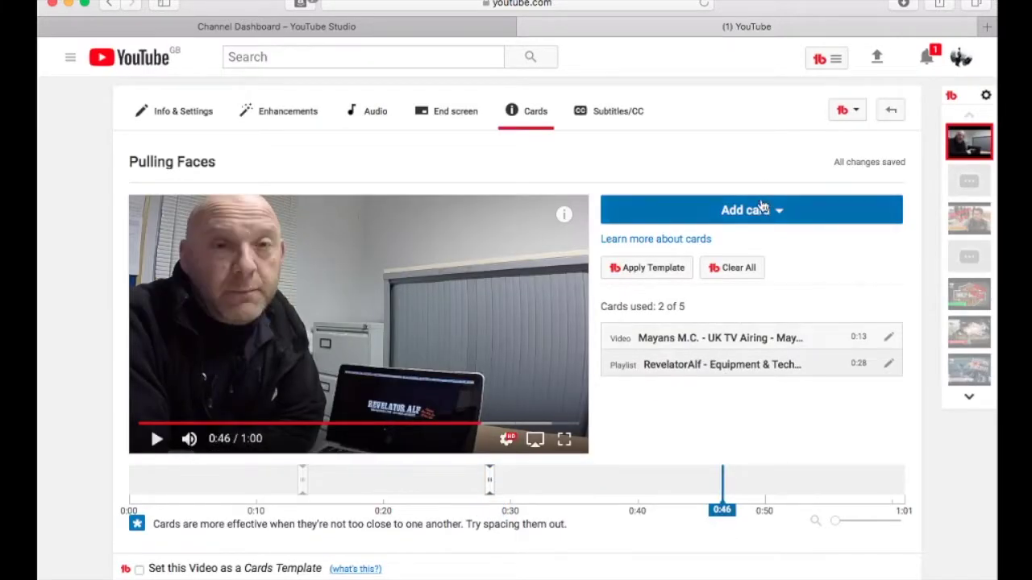
{"action": "left_click", "coordinate": [758, 209]}
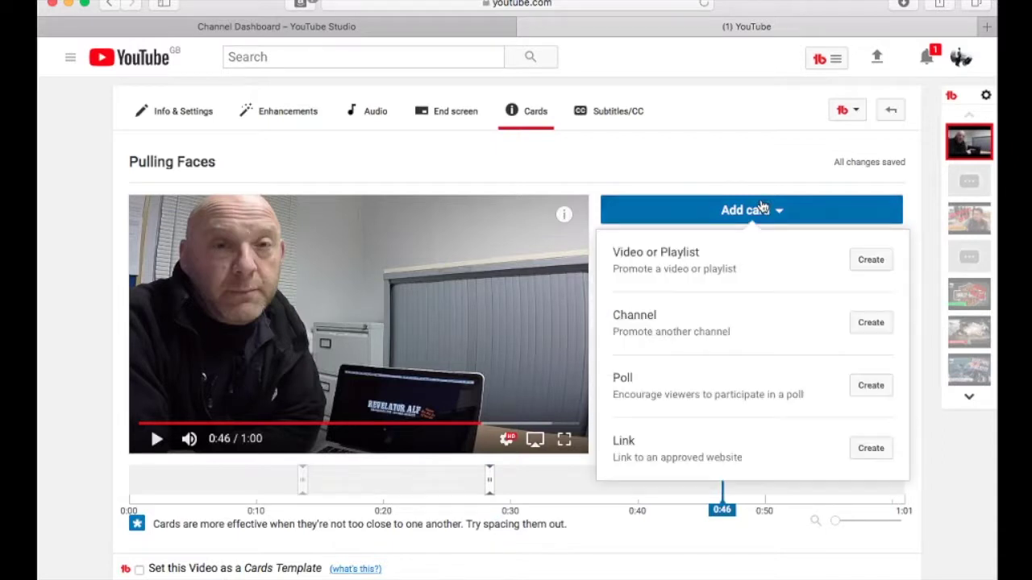
{"action": "left_click", "coordinate": [860, 448]}
{"action": "left_click", "coordinate": [371, 342]}
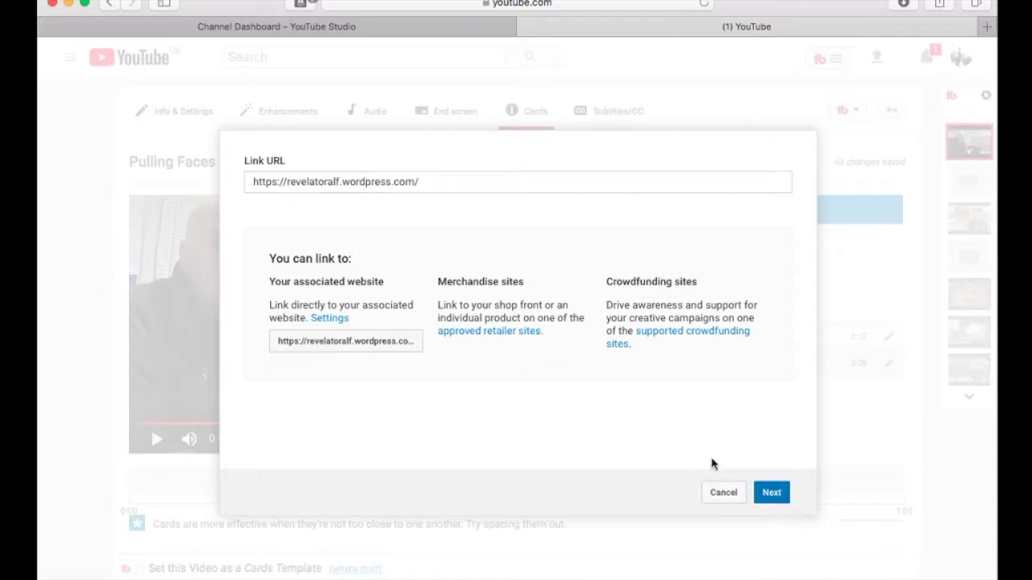
{"action": "left_click", "coordinate": [772, 493]}
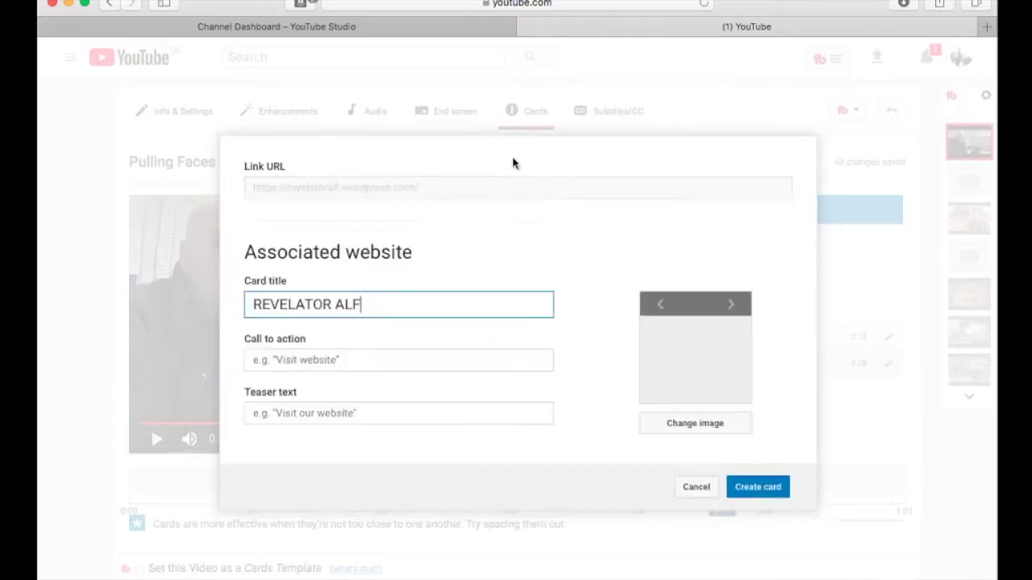
Step: Give the website card the call to action "Visit Website" and the teaser text "Visit The Website", and create the card
{"action": "left_click", "coordinate": [349, 360]}
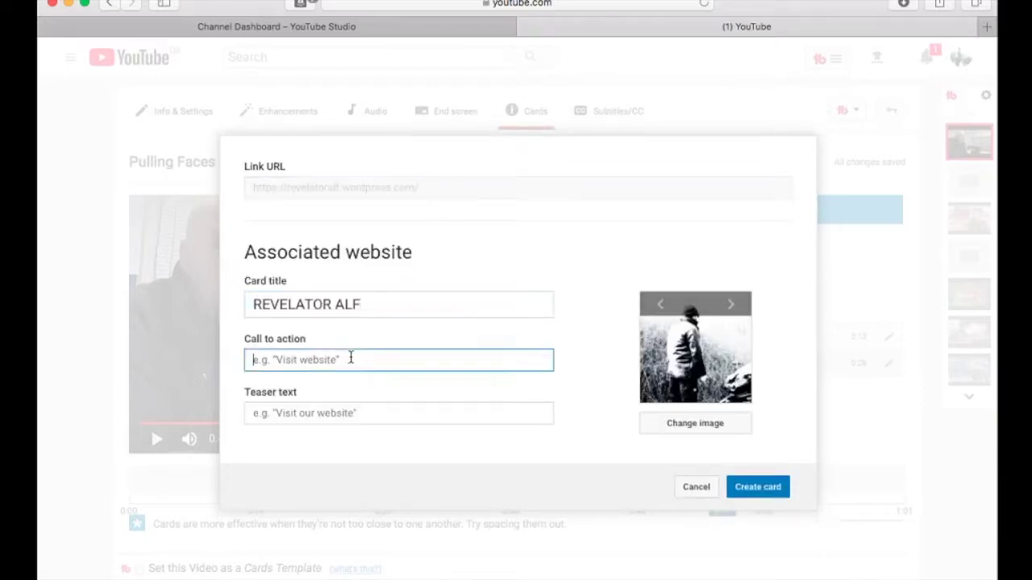
{"action": "type", "text": "Visit Website"}
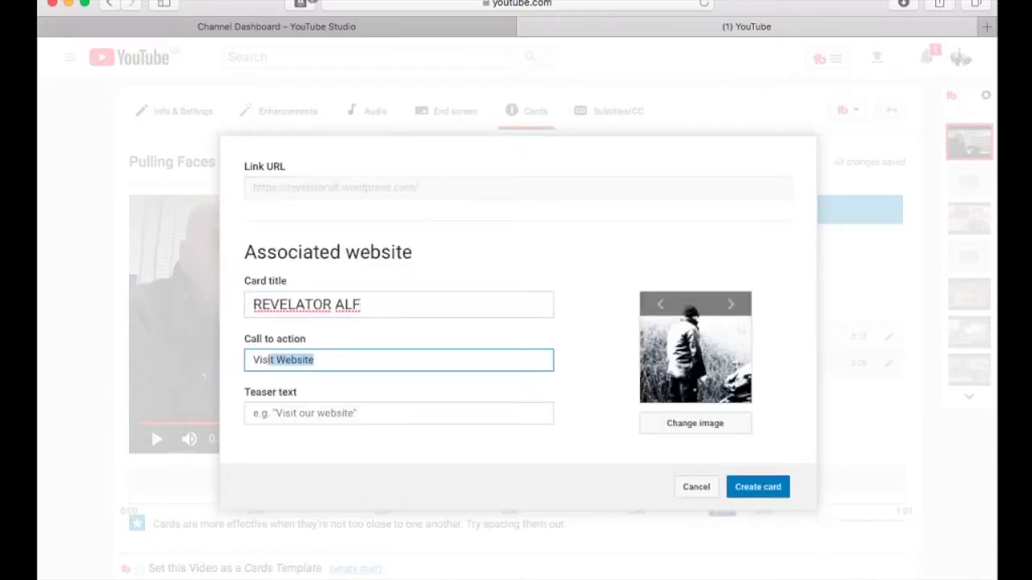
{"action": "key", "text": "Right"}
{"action": "left_click", "coordinate": [253, 413]}
{"action": "type", "text": "Vis"}
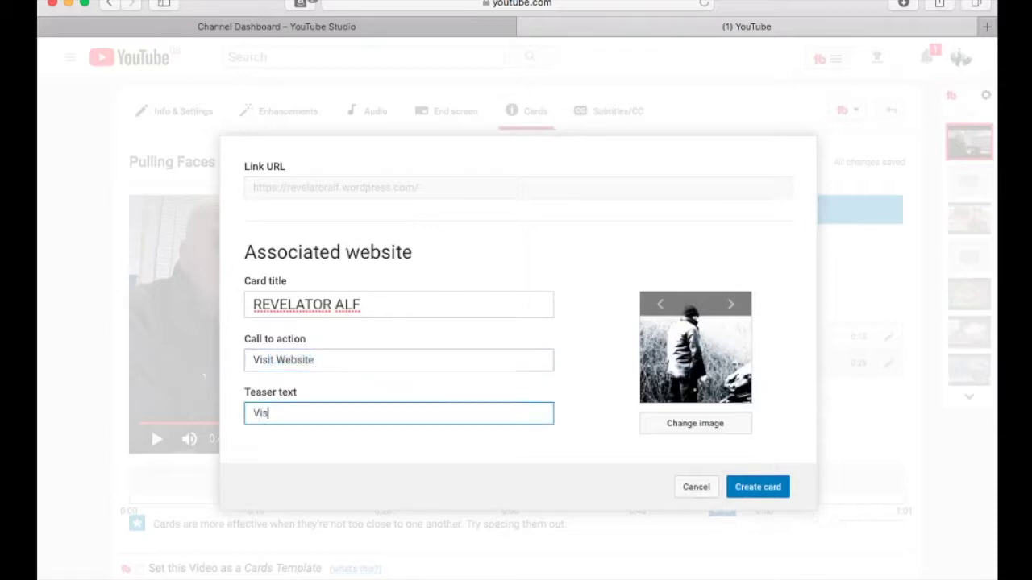
{"action": "type", "text": "it The Website"}
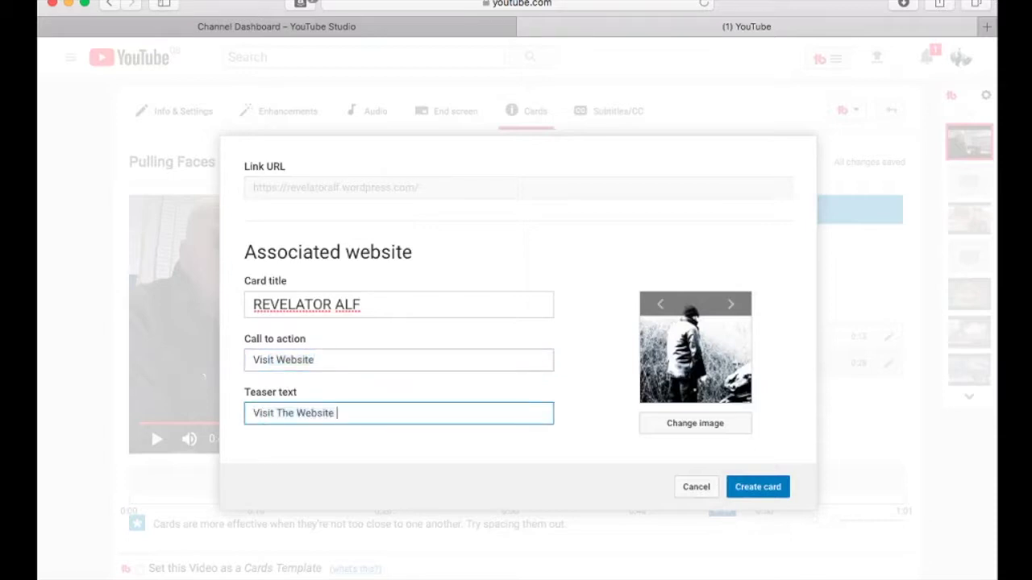
{"action": "left_click", "coordinate": [756, 486]}
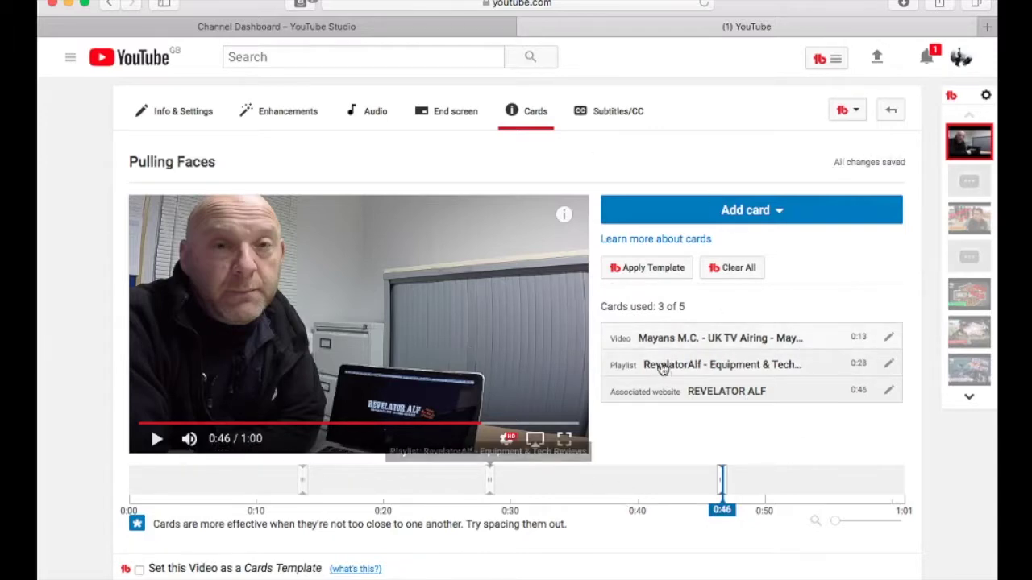
Step: Delete the Mayans M.C. video card, the Equipment & Tech playlist card and the REVELATOR ALF website card from Pulling Faces
{"action": "left_click", "coordinate": [888, 337]}
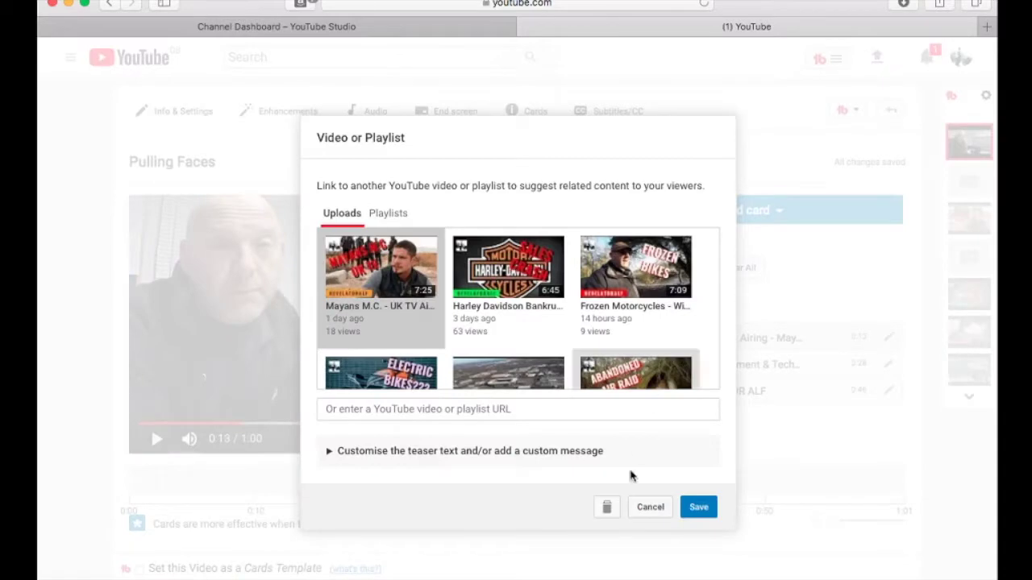
{"action": "left_click", "coordinate": [608, 513]}
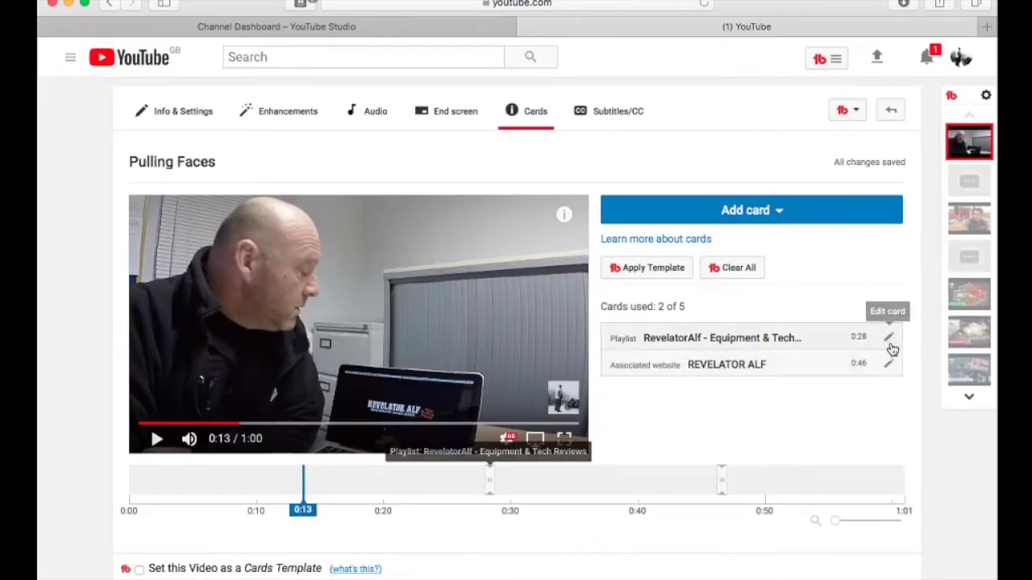
{"action": "left_click", "coordinate": [890, 337]}
{"action": "left_click", "coordinate": [606, 509]}
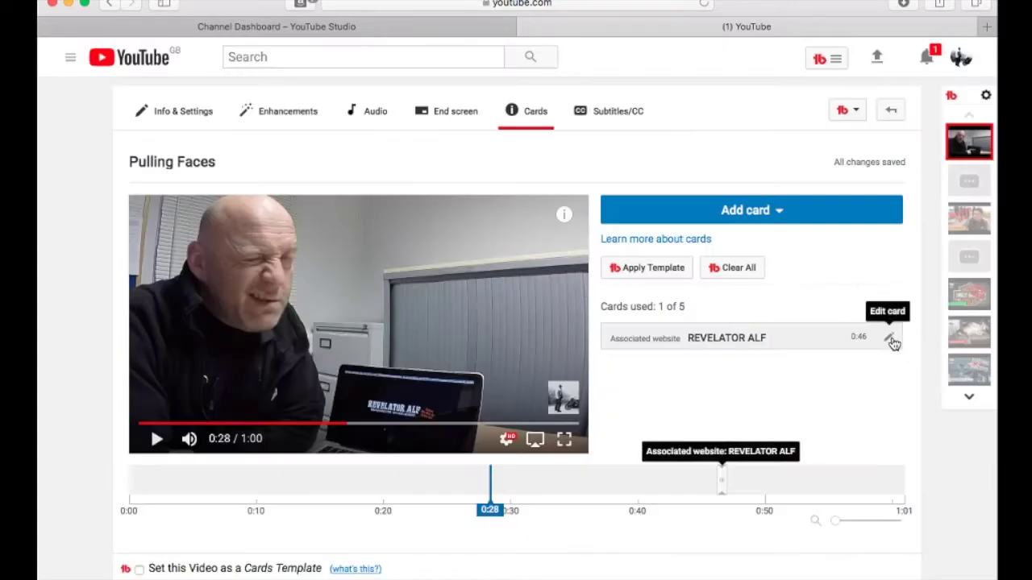
{"action": "left_click", "coordinate": [890, 338]}
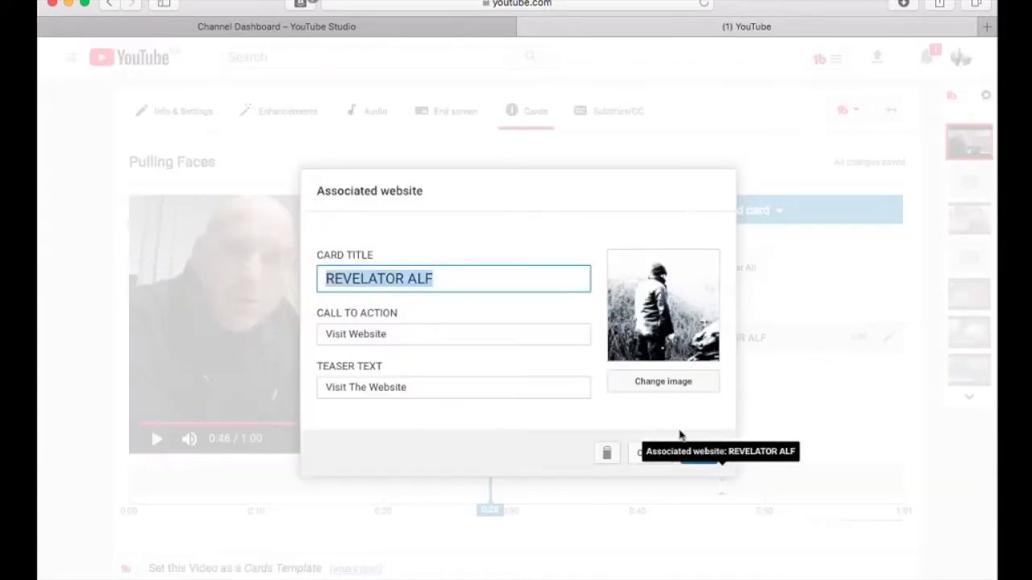
{"action": "left_click", "coordinate": [609, 455]}
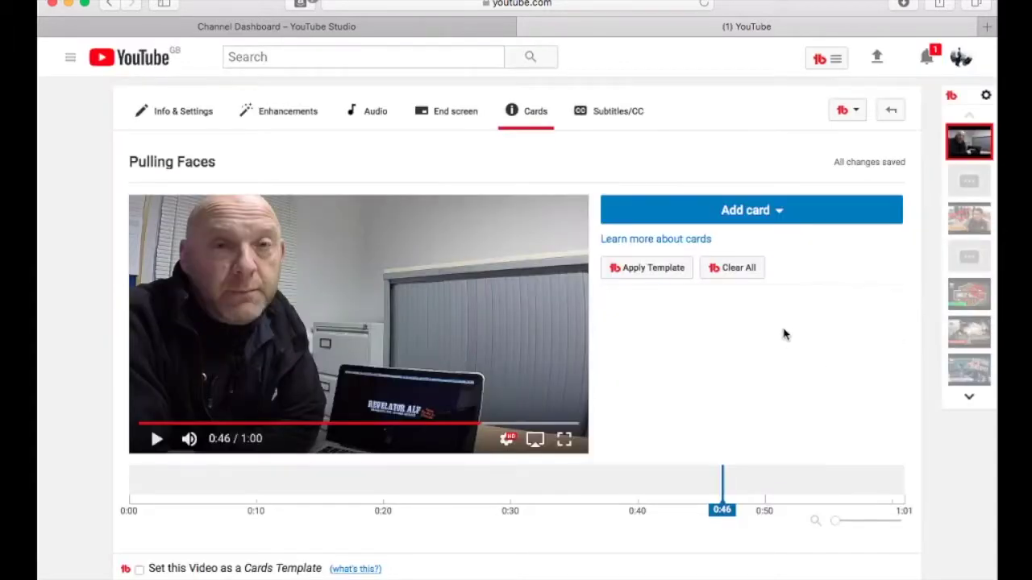
Step: Leave the card editor for YouTube Studio beta and save YouTube Studio (beta) as the default creator experience
{"action": "left_click", "coordinate": [895, 115]}
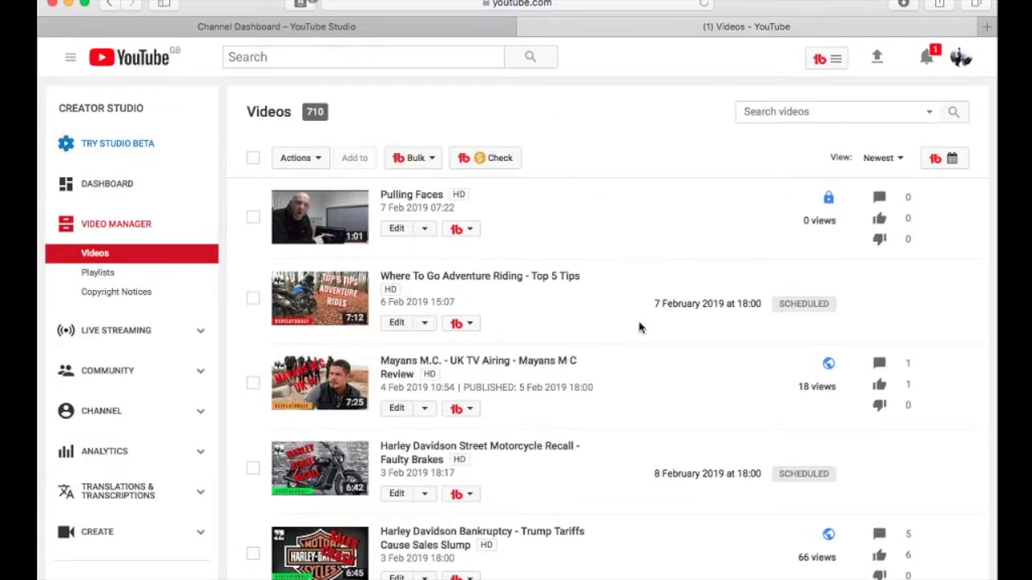
{"action": "left_click", "coordinate": [123, 150]}
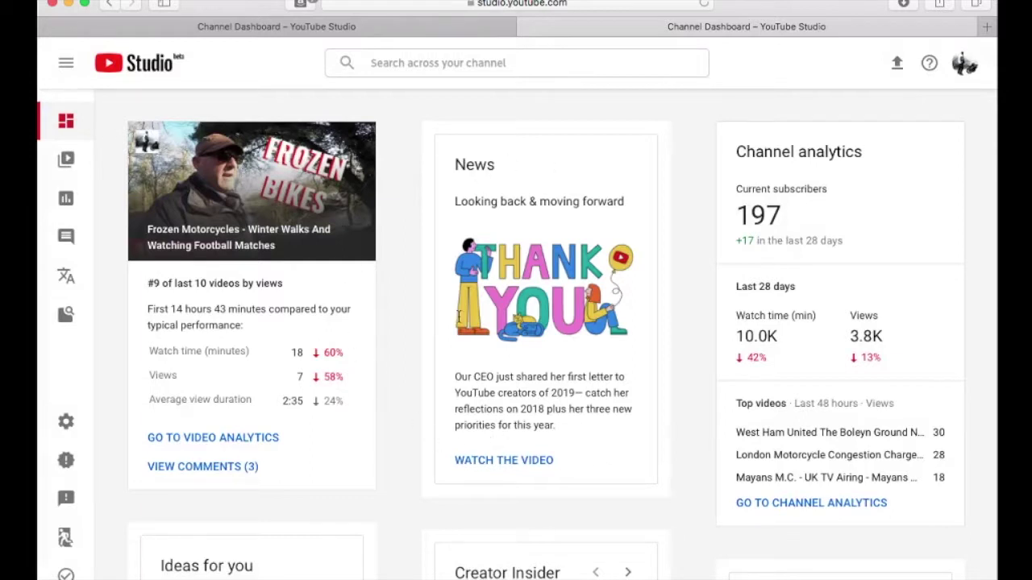
{"action": "left_click", "coordinate": [306, 28]}
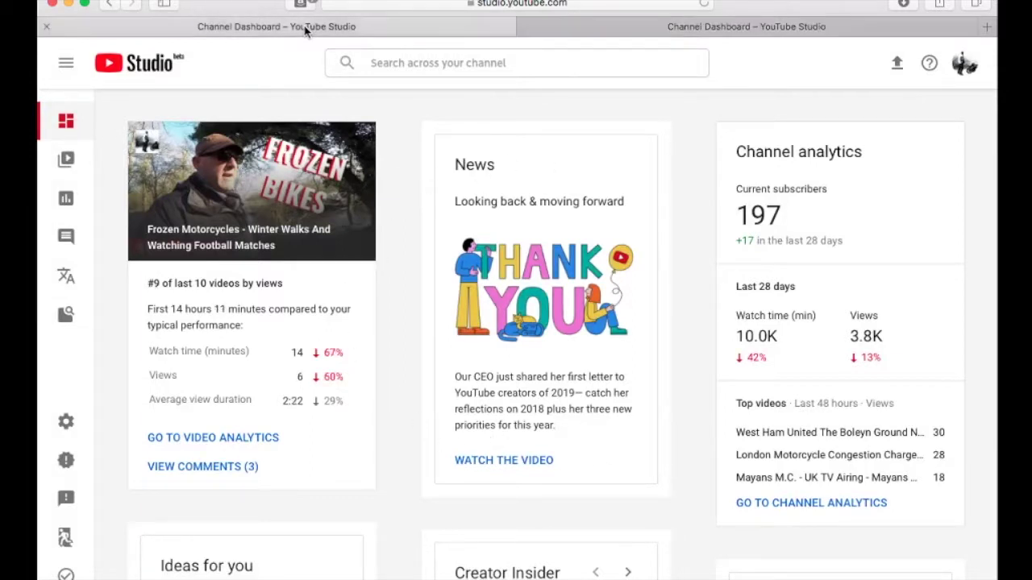
{"action": "left_click", "coordinate": [65, 424]}
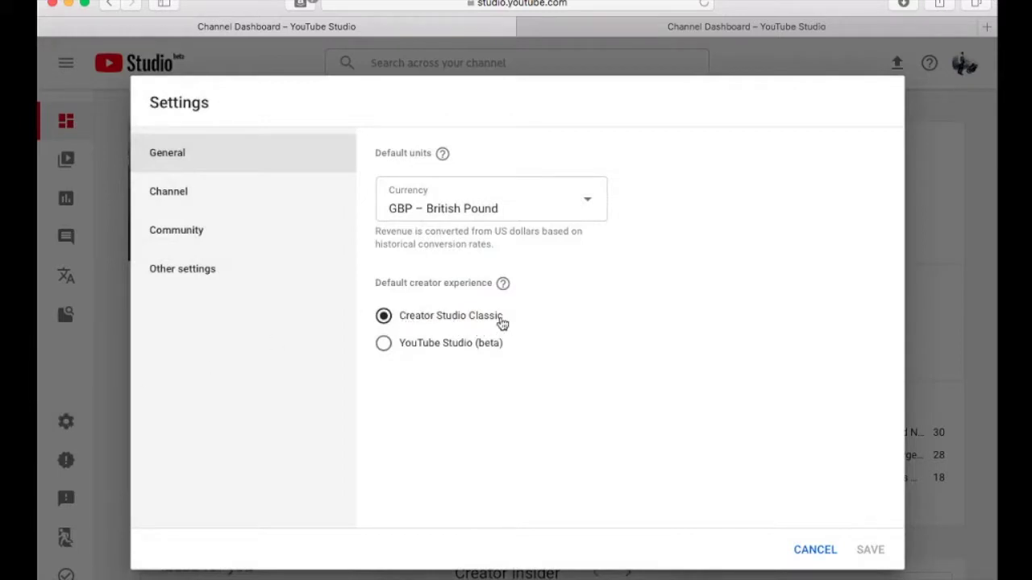
{"action": "left_click", "coordinate": [387, 345]}
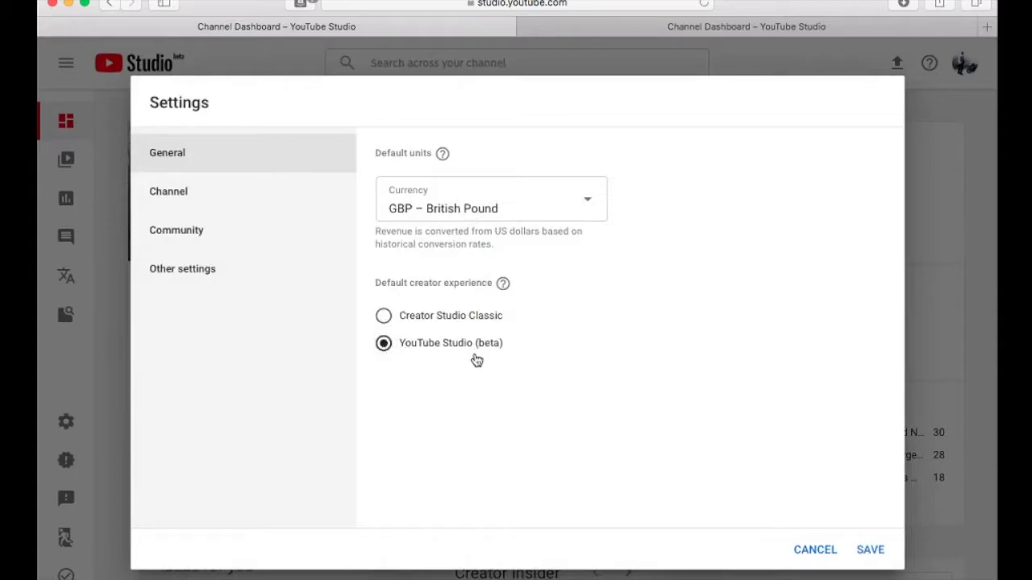
{"action": "left_click", "coordinate": [869, 552]}
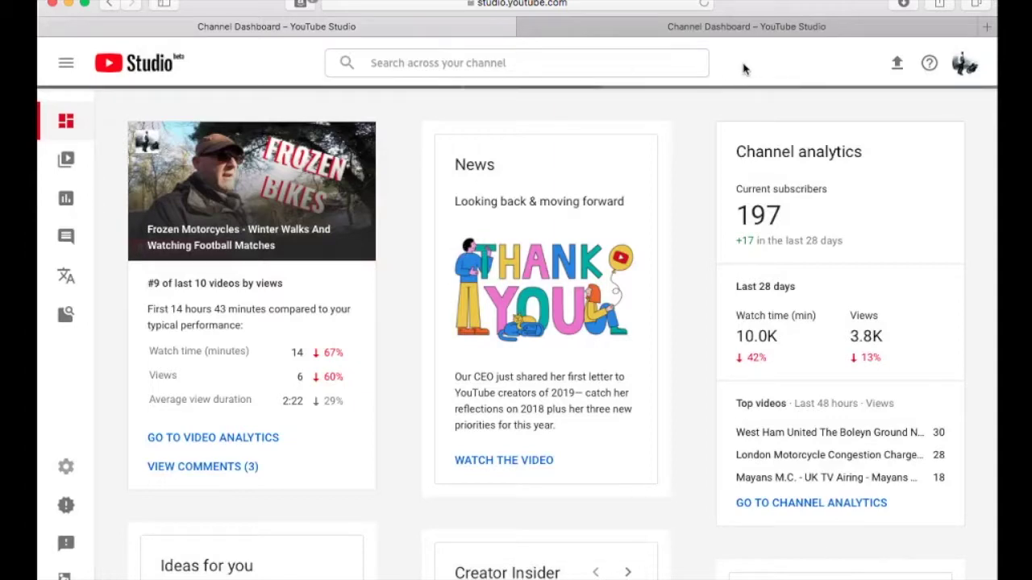
Step: Open the RevelatorAlf channel page in the second browser tab and reload it to check its studio link
{"action": "left_click", "coordinate": [677, 37]}
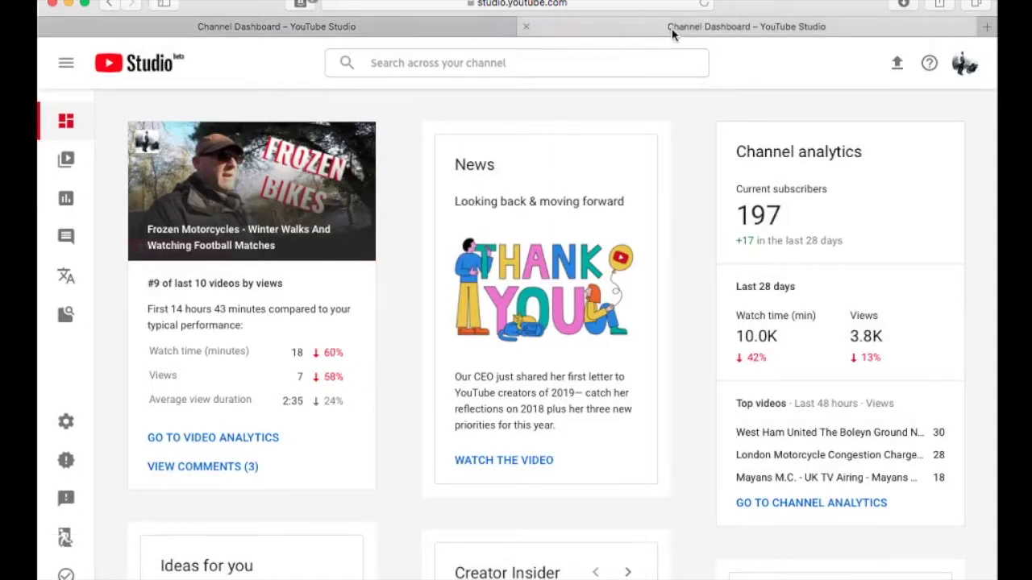
{"action": "left_click", "coordinate": [622, 7]}
{"action": "scroll", "coordinate": [543, 142], "scroll_direction": "up", "scroll_amount": 5}
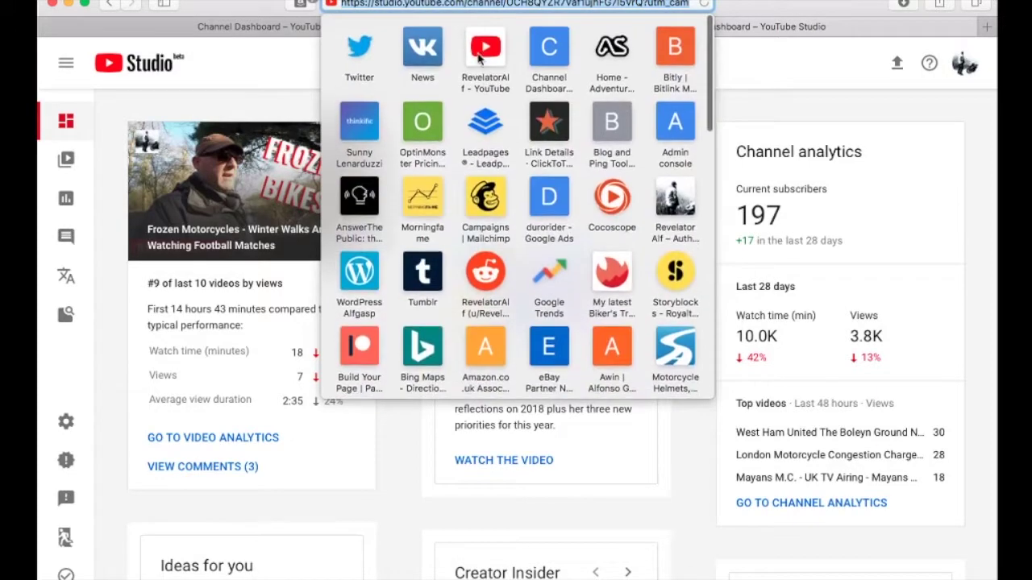
{"action": "key", "text": "Return"}
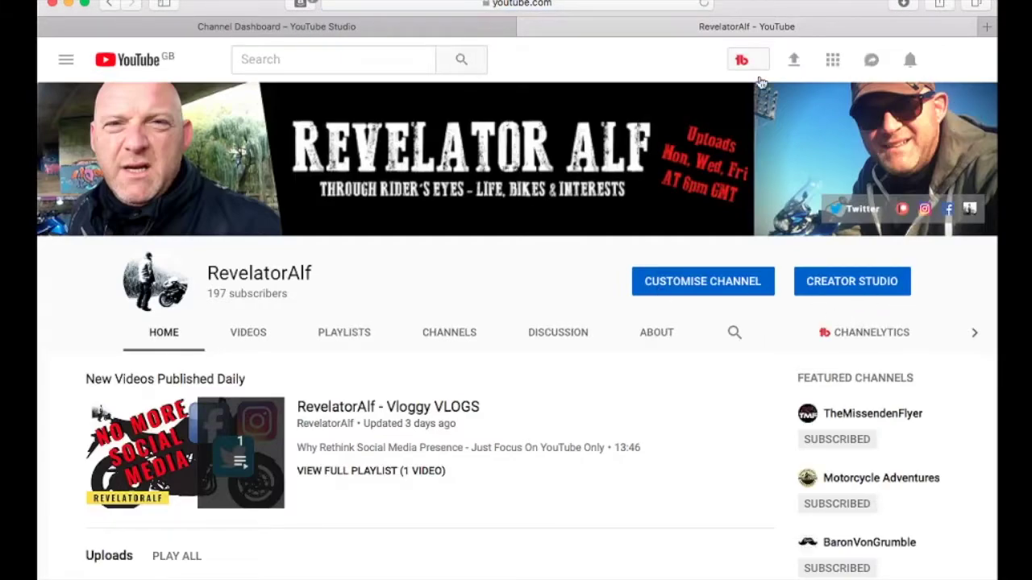
{"action": "left_click", "coordinate": [704, 5]}
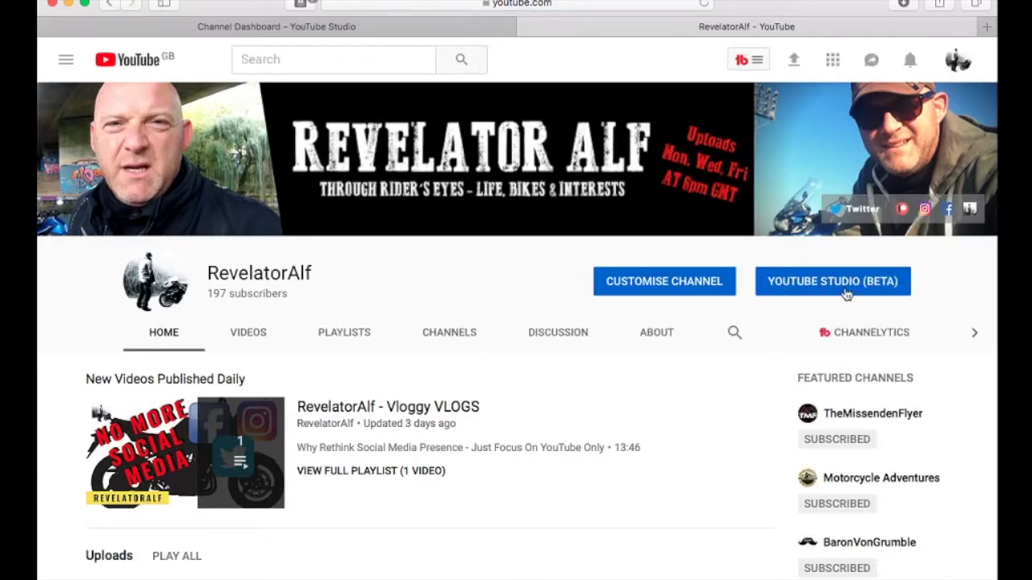
Step: Open Pulling Faces from the channel's uploads in YouTube Studio beta and bring up its video editor with the end screen track
{"action": "left_click", "coordinate": [356, 29]}
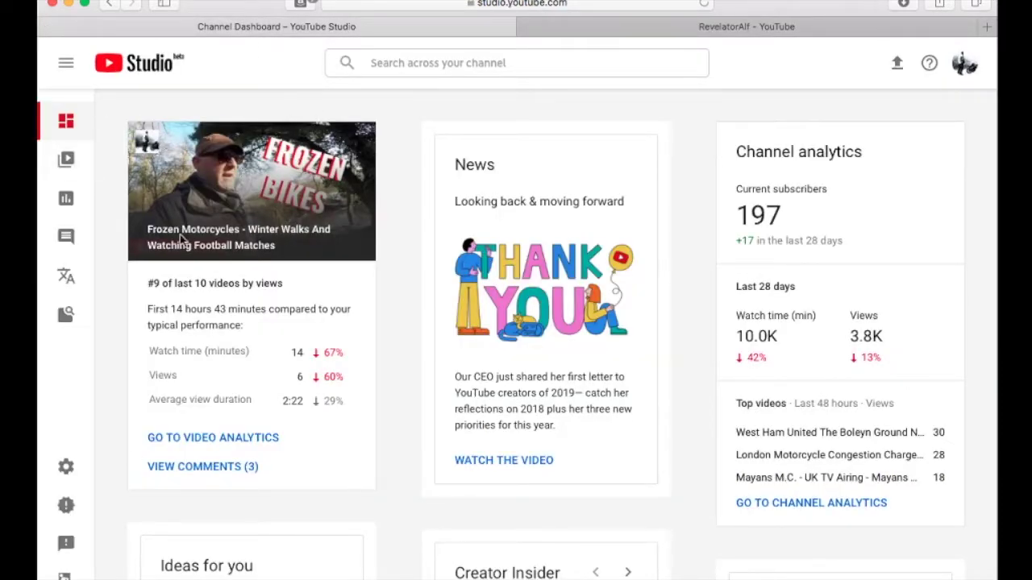
{"action": "left_click", "coordinate": [67, 162]}
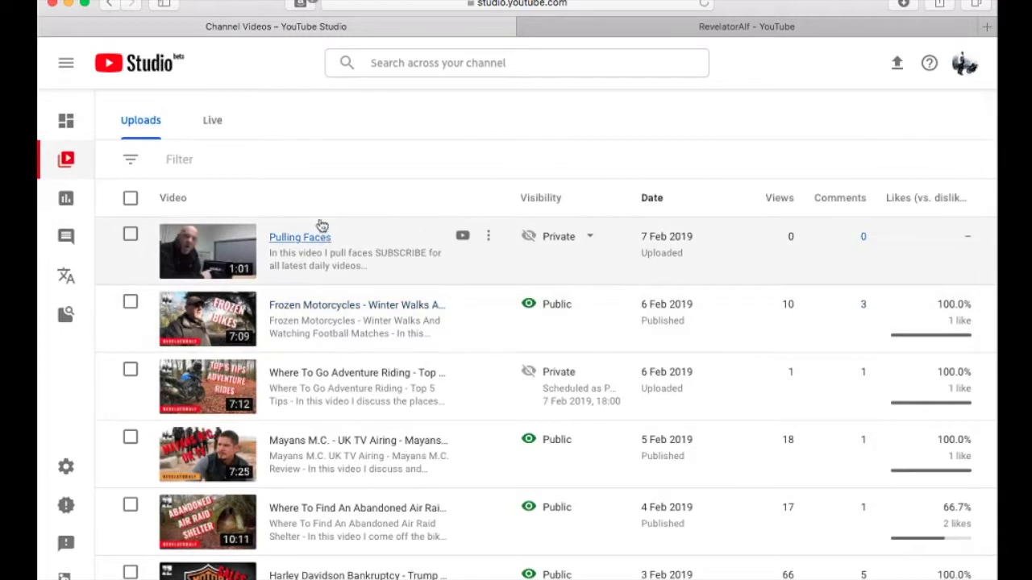
{"action": "left_click", "coordinate": [307, 240]}
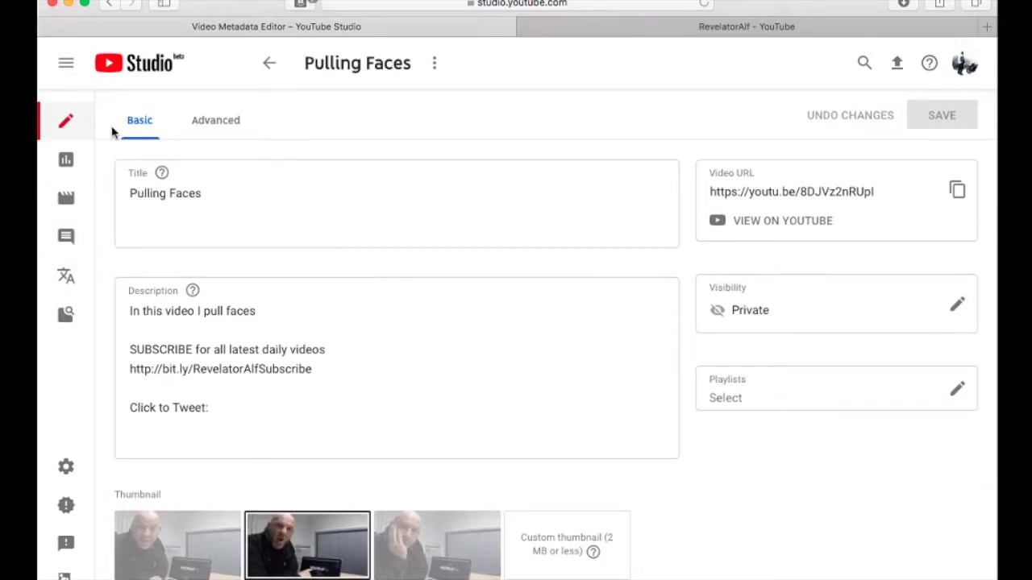
{"action": "mouse_move", "coordinate": [64, 316]}
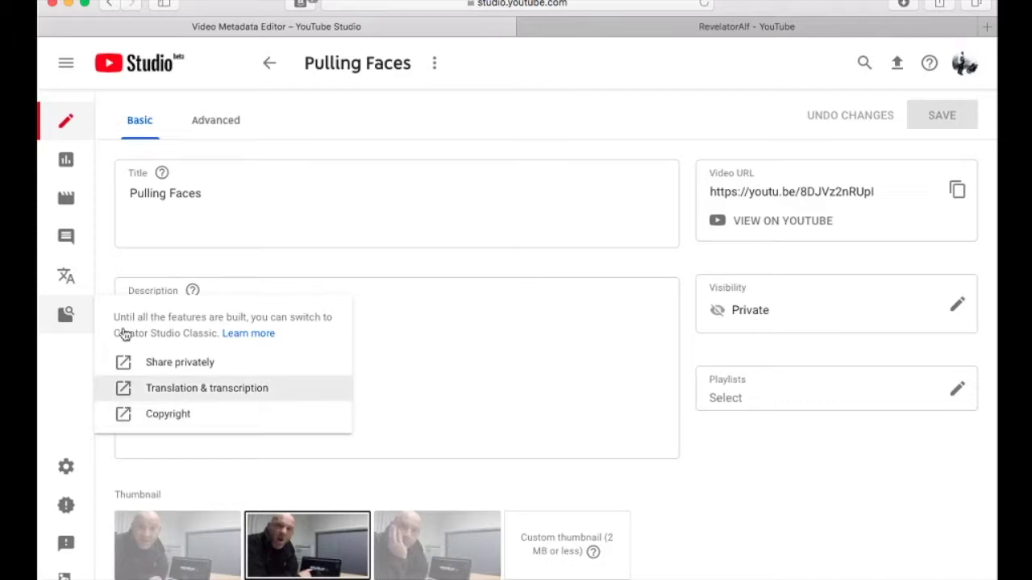
{"action": "left_click", "coordinate": [66, 201]}
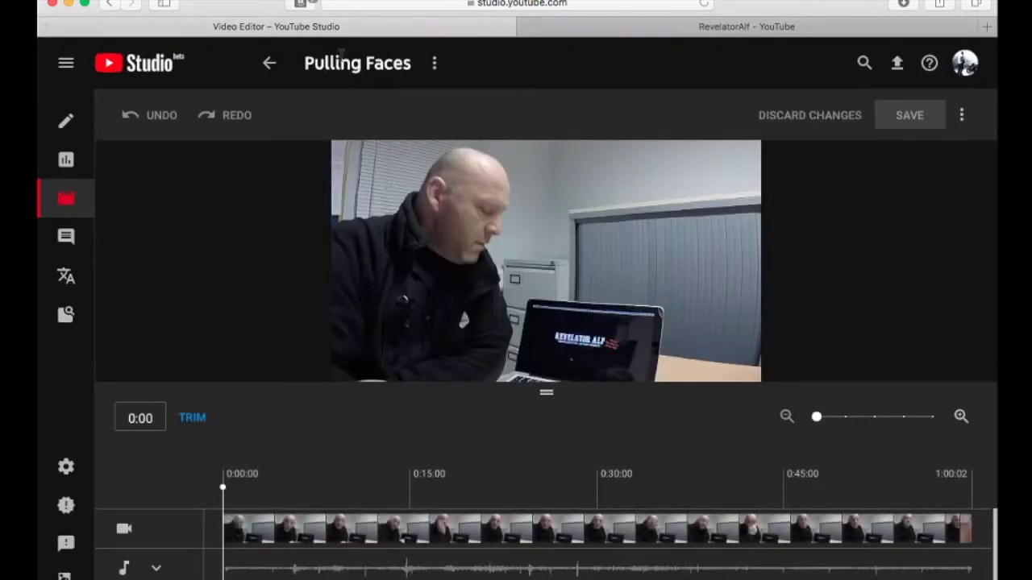
{"action": "scroll", "coordinate": [603, 426], "scroll_direction": "down", "scroll_amount": 2}
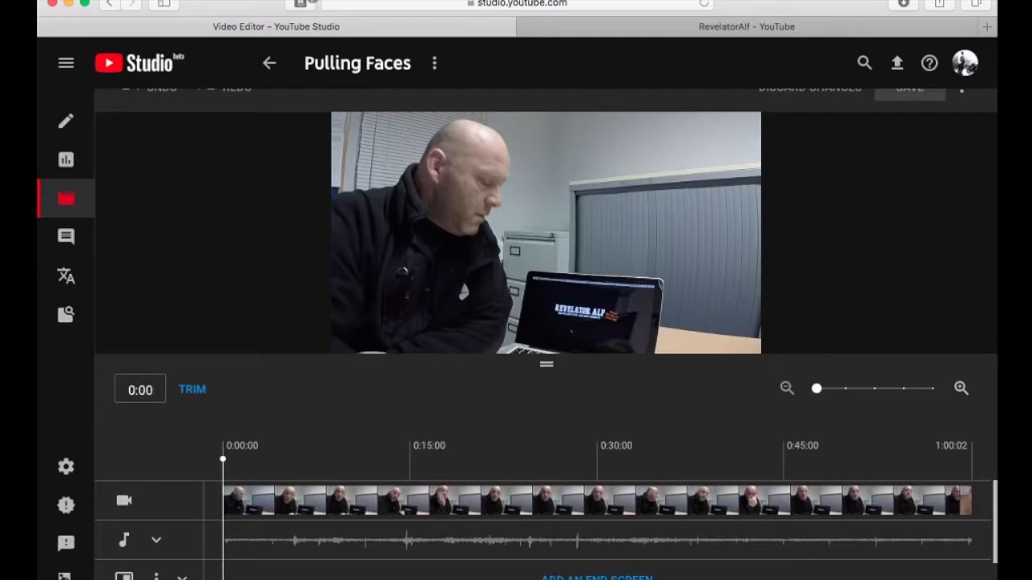
Step: Start an end screen from the blank template and add a video element featuring the most recent upload
{"action": "left_click", "coordinate": [596, 577]}
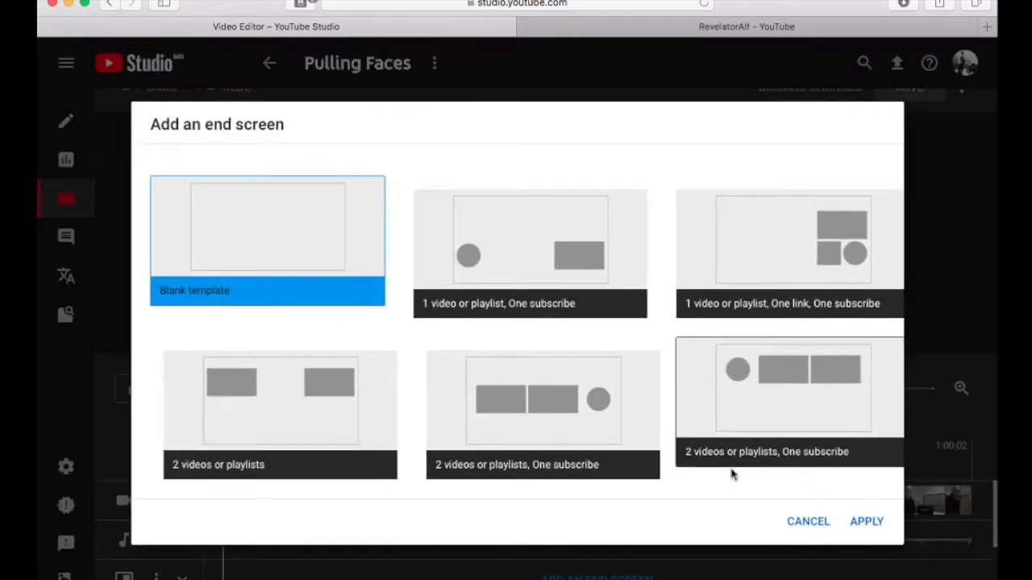
{"action": "left_click", "coordinate": [878, 523]}
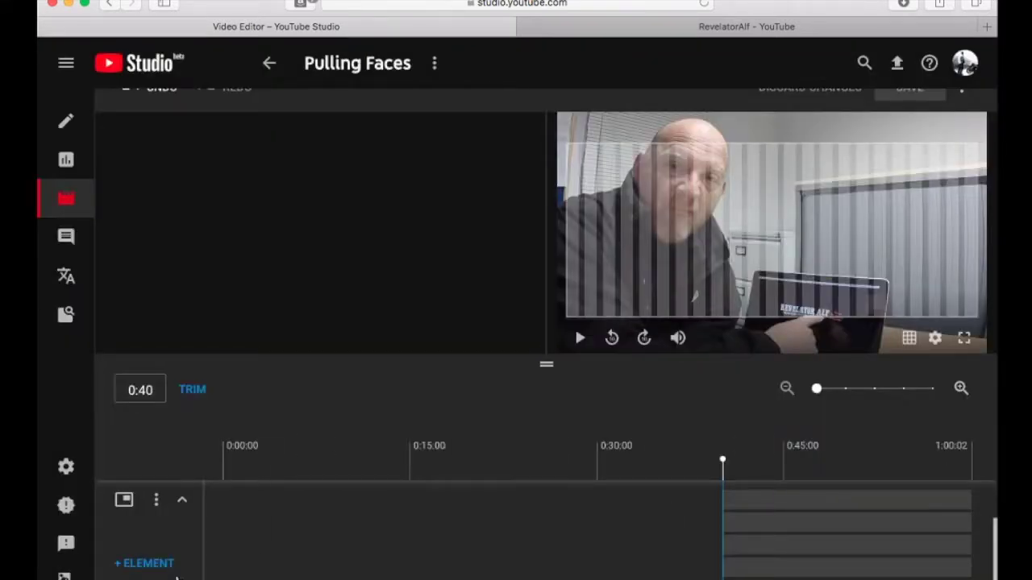
{"action": "left_click", "coordinate": [158, 569]}
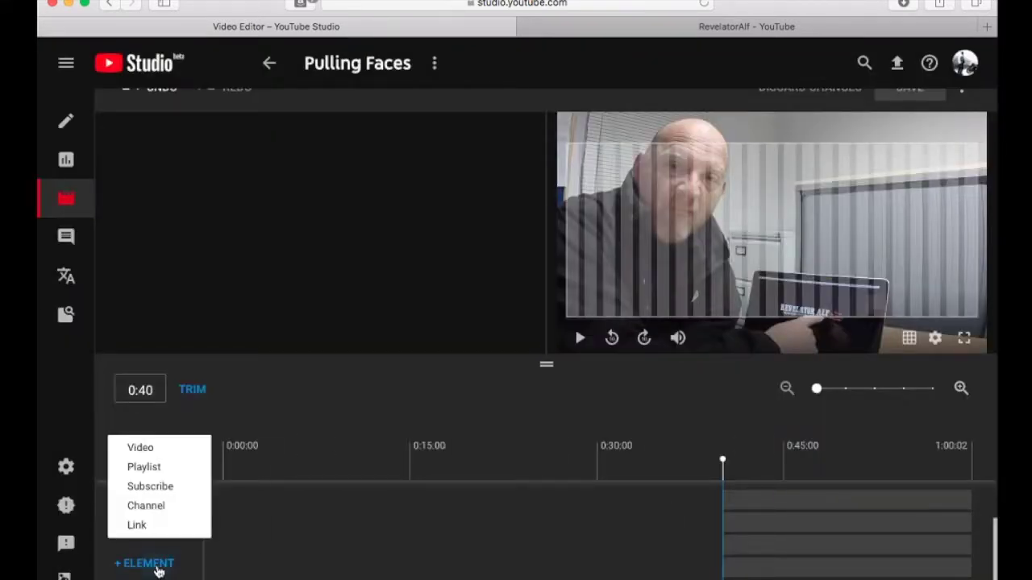
{"action": "left_click", "coordinate": [147, 449]}
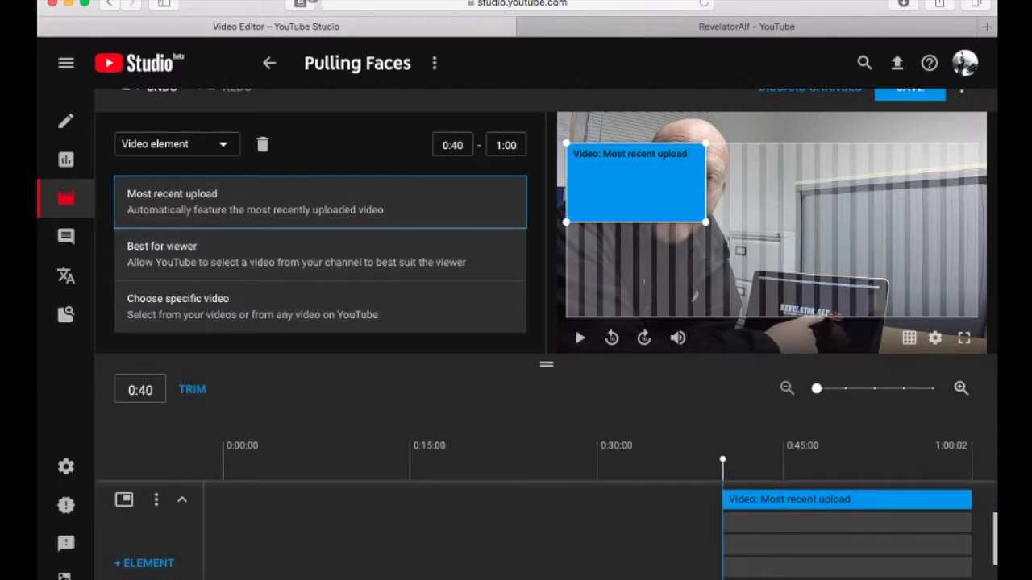
Step: Search playlists for RevelatorAlf and add RevelatorAlf - BIKER'S TRAVELOG 2018 as a playlist element on the end screen
{"action": "left_click", "coordinate": [155, 567]}
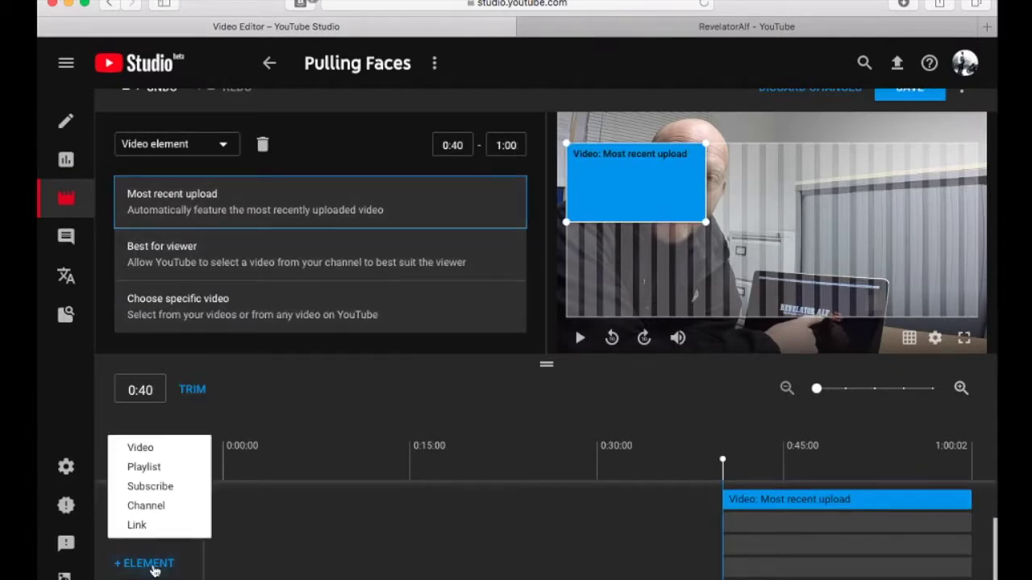
{"action": "left_click", "coordinate": [152, 469]}
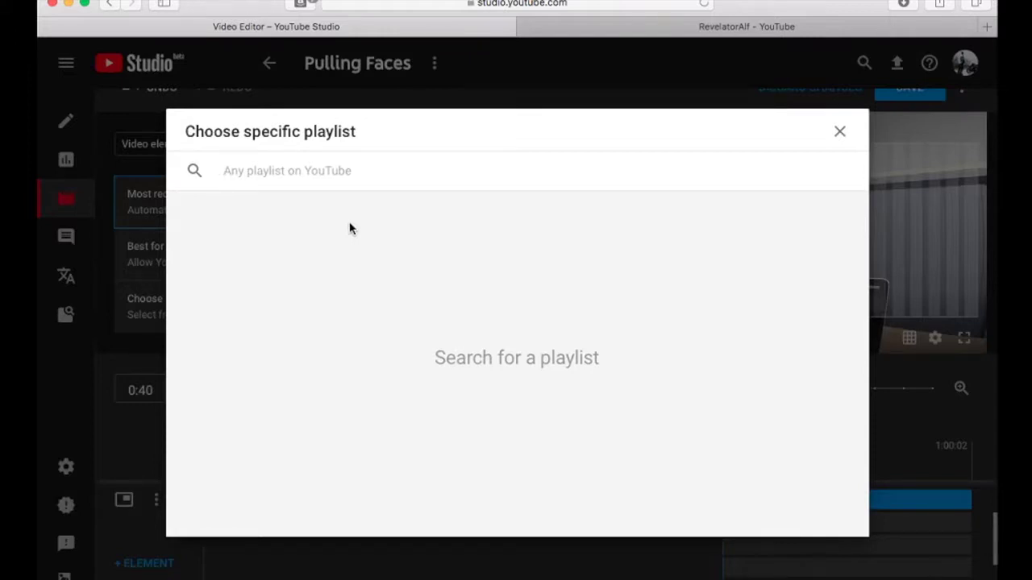
{"action": "type", "text": "Revela"}
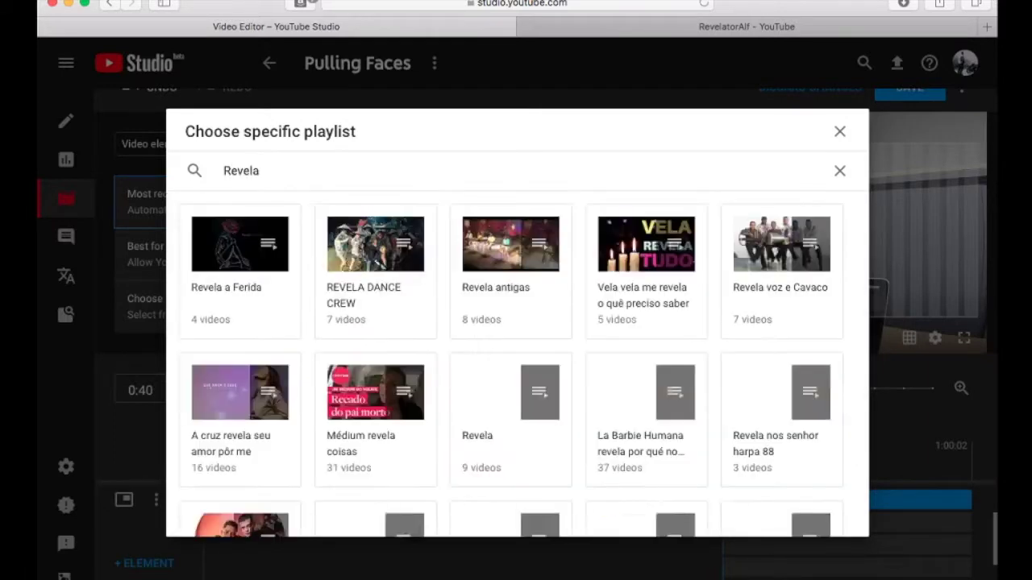
{"action": "type", "text": "torAlf"}
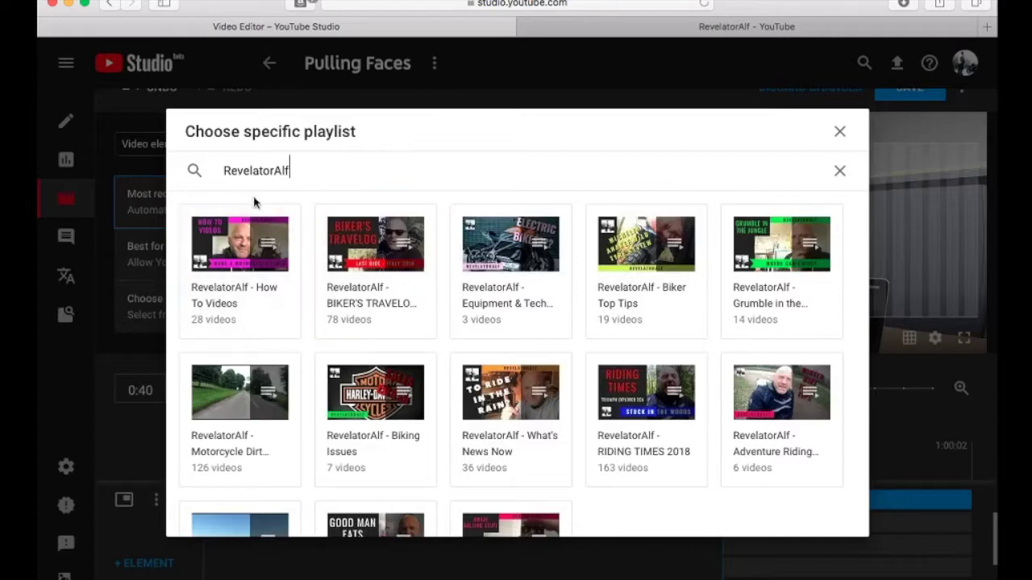
{"action": "left_click", "coordinate": [375, 268]}
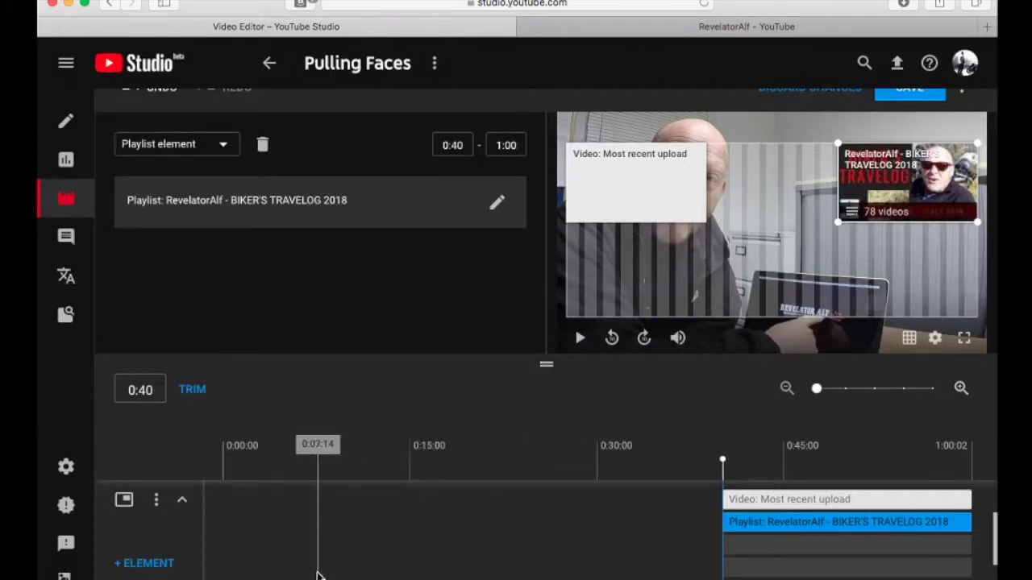
Step: Add a subscribe element and arrange the end screen with the playlist below the video element and subscribe in the frame's upper-right corner
{"action": "left_click", "coordinate": [153, 563]}
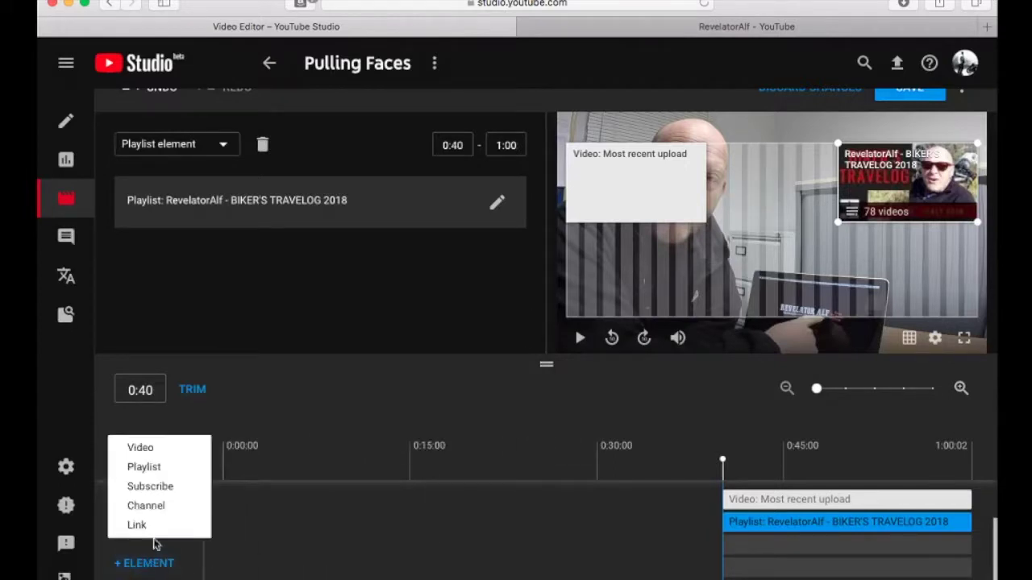
{"action": "left_click", "coordinate": [160, 489]}
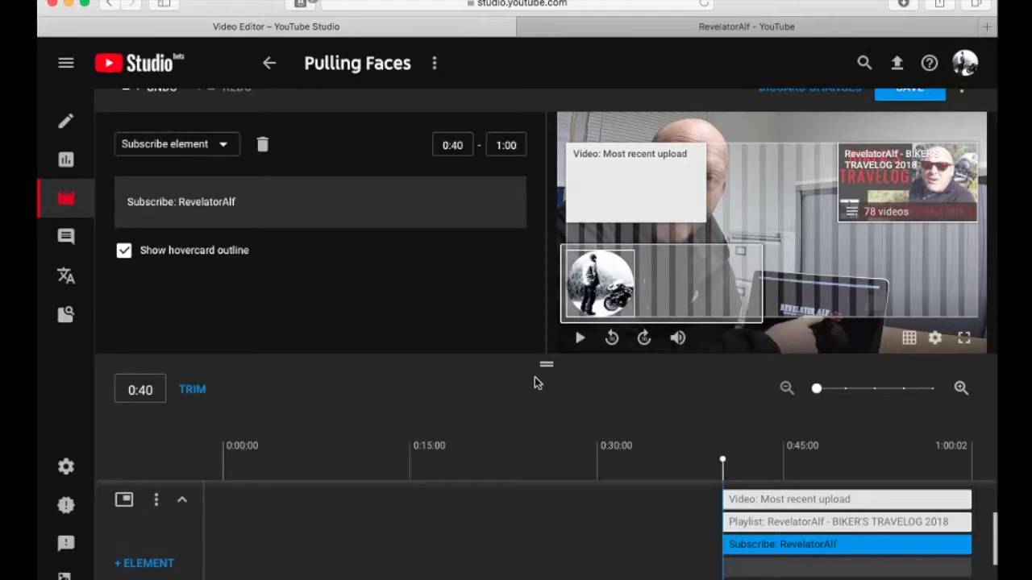
{"action": "left_click_drag", "start_coordinate": [596, 284], "coordinate": [881, 283]}
{"action": "left_click_drag", "start_coordinate": [931, 163], "coordinate": [660, 256]}
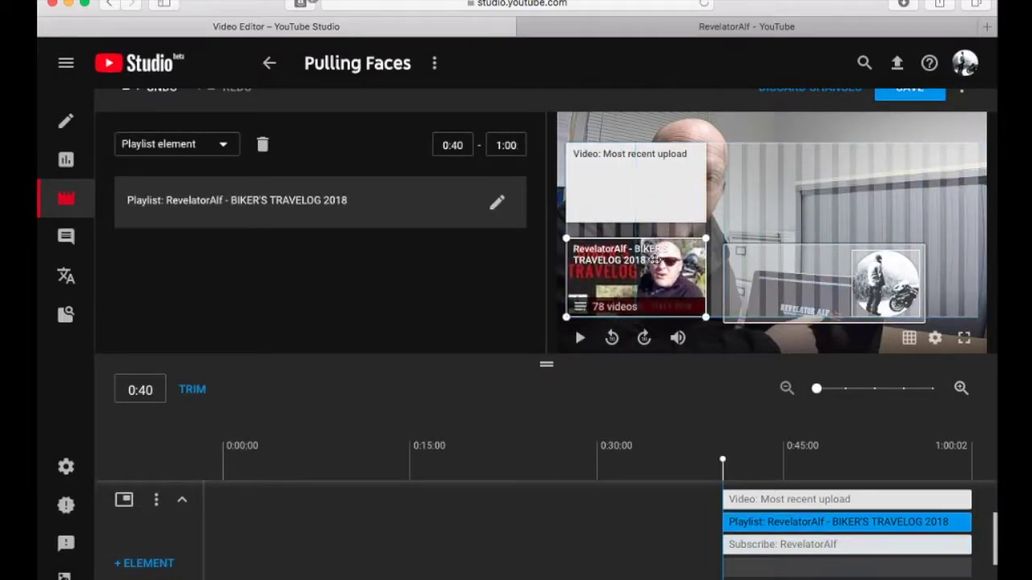
{"action": "left_click_drag", "start_coordinate": [889, 270], "coordinate": [945, 162]}
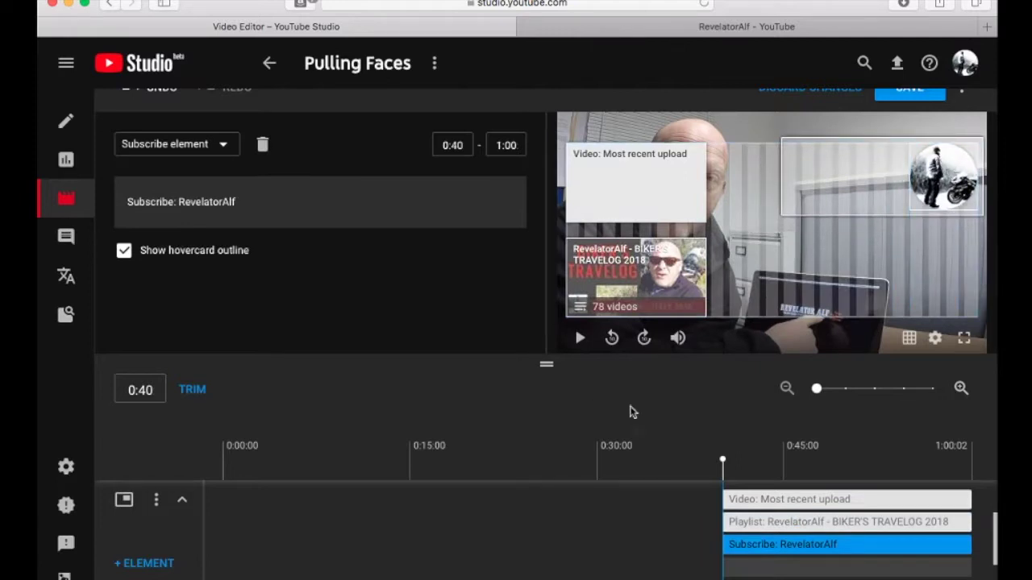
Step: Open the card editor for Pulling Faces from the video editor's card track and pause the preview
{"action": "scroll", "coordinate": [586, 469], "scroll_direction": "down", "scroll_amount": 2}
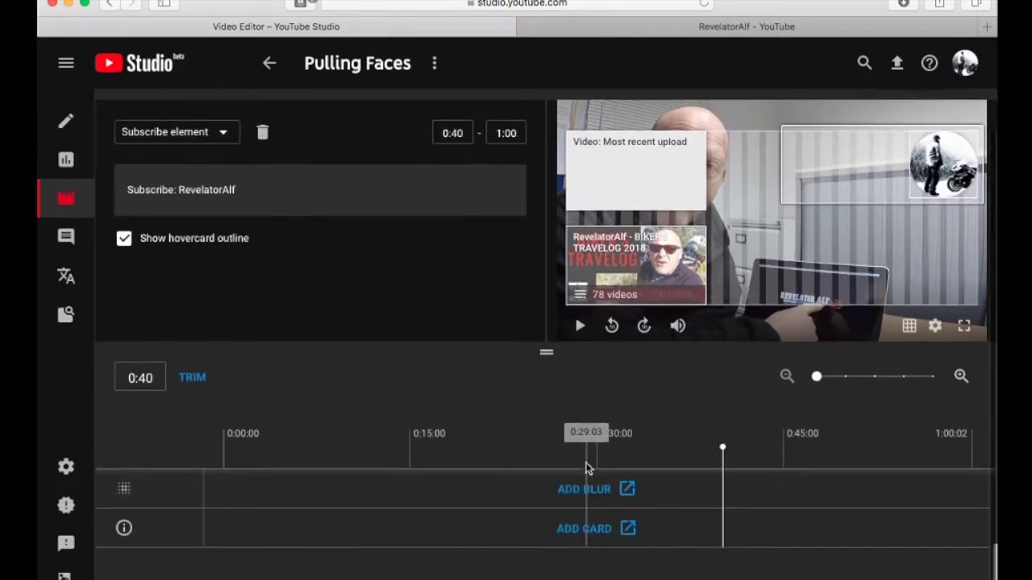
{"action": "scroll", "coordinate": [564, 508], "scroll_direction": "up", "scroll_amount": 1}
{"action": "scroll", "coordinate": [586, 548], "scroll_direction": "up", "scroll_amount": 1}
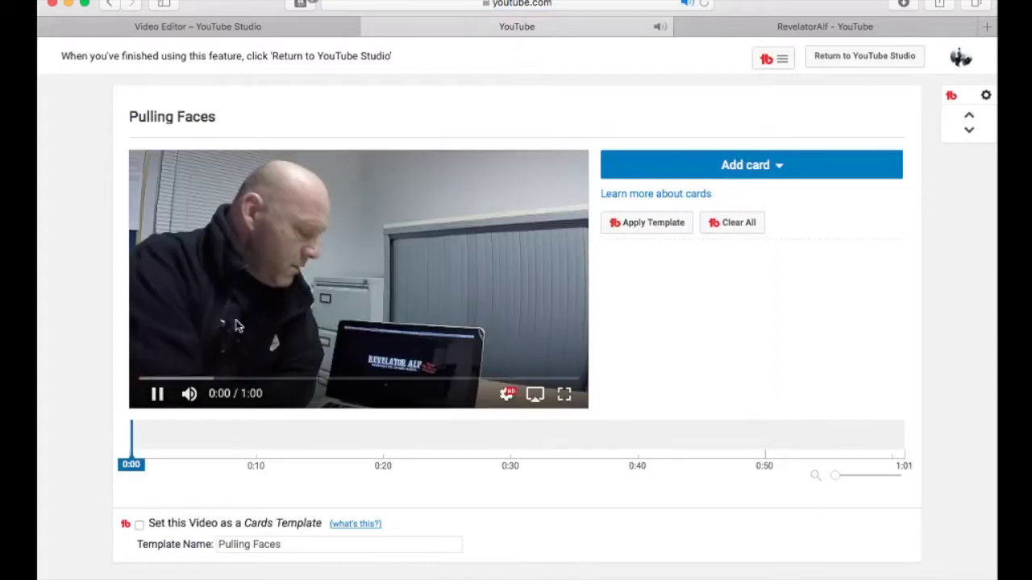
{"action": "left_click", "coordinate": [155, 396]}
{"action": "left_click", "coordinate": [159, 397]}
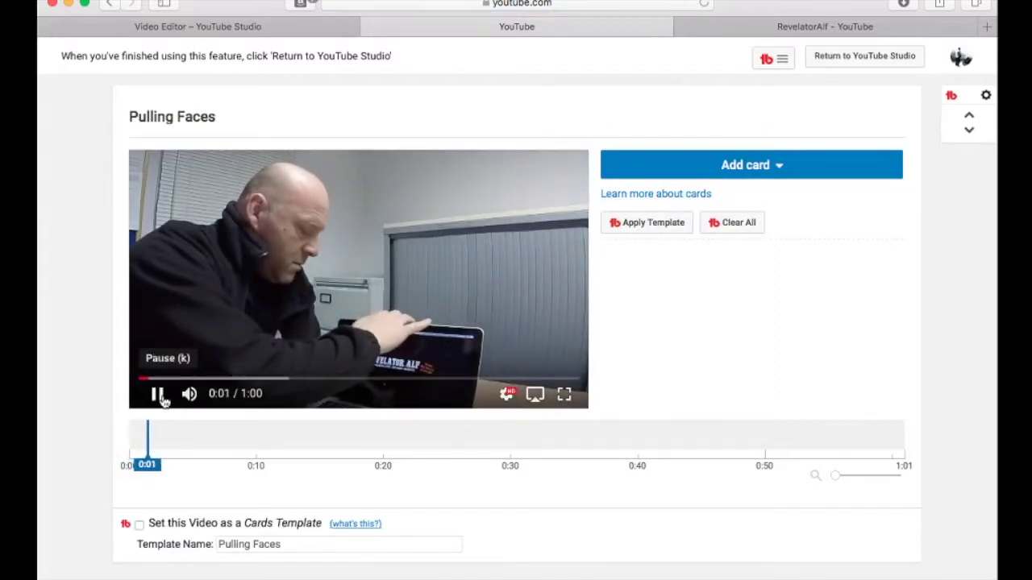
{"action": "left_click", "coordinate": [158, 395]}
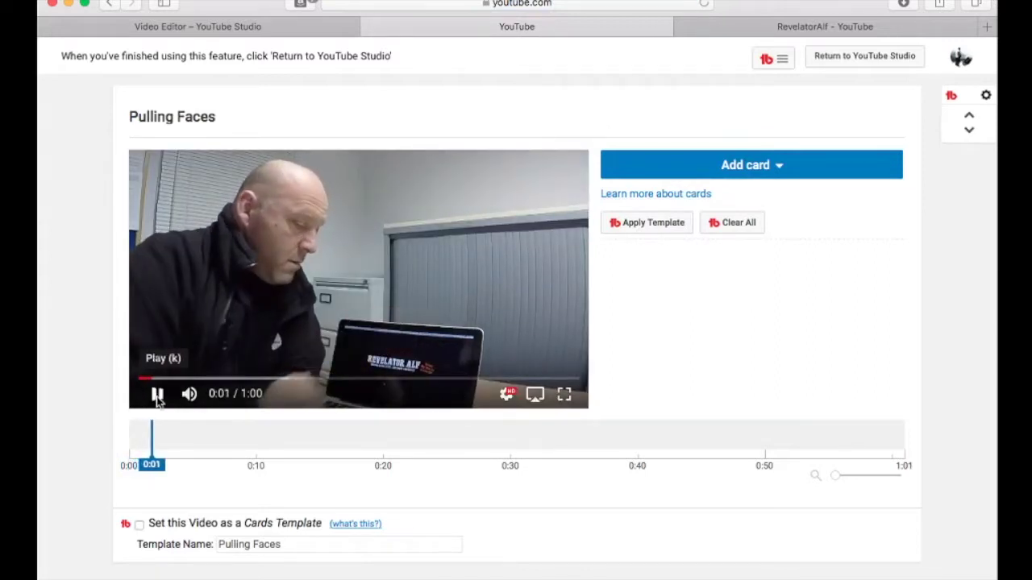
Step: Create a video card at 0:13 that links to the Mayans M.C. - UK TV Airing upload
{"action": "left_click", "coordinate": [295, 445]}
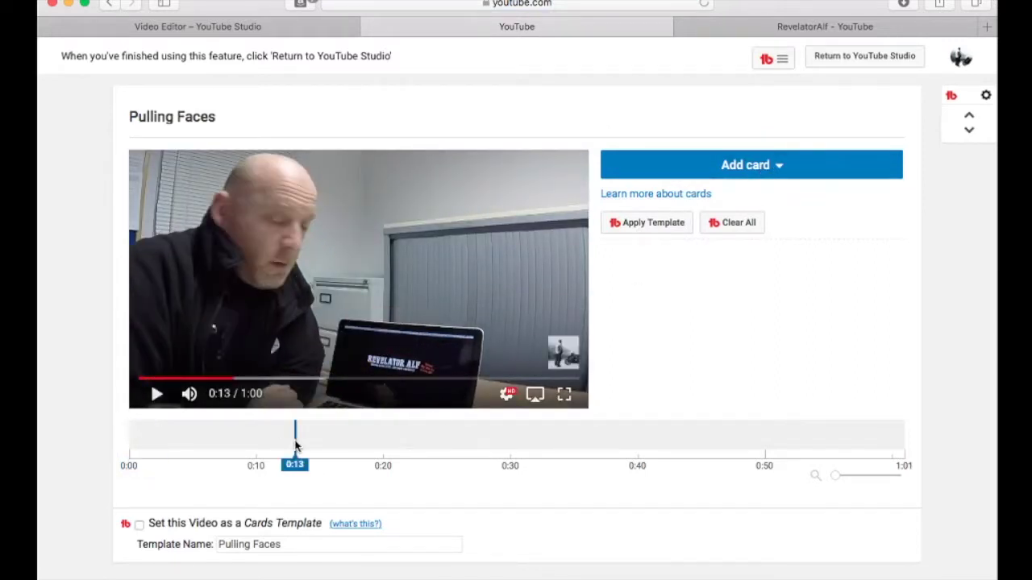
{"action": "left_click", "coordinate": [732, 167]}
{"action": "left_click", "coordinate": [877, 215]}
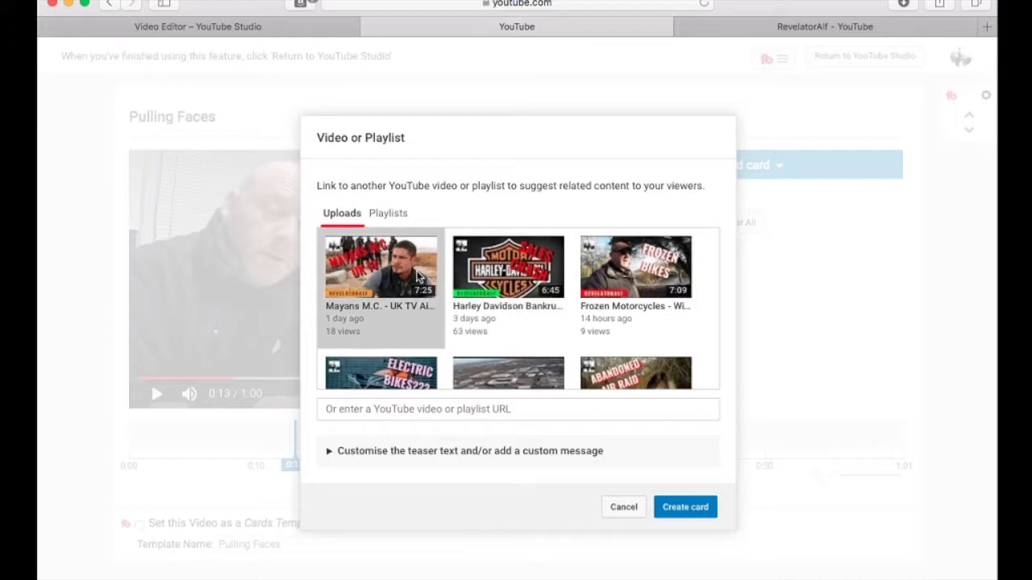
{"action": "left_click", "coordinate": [667, 506]}
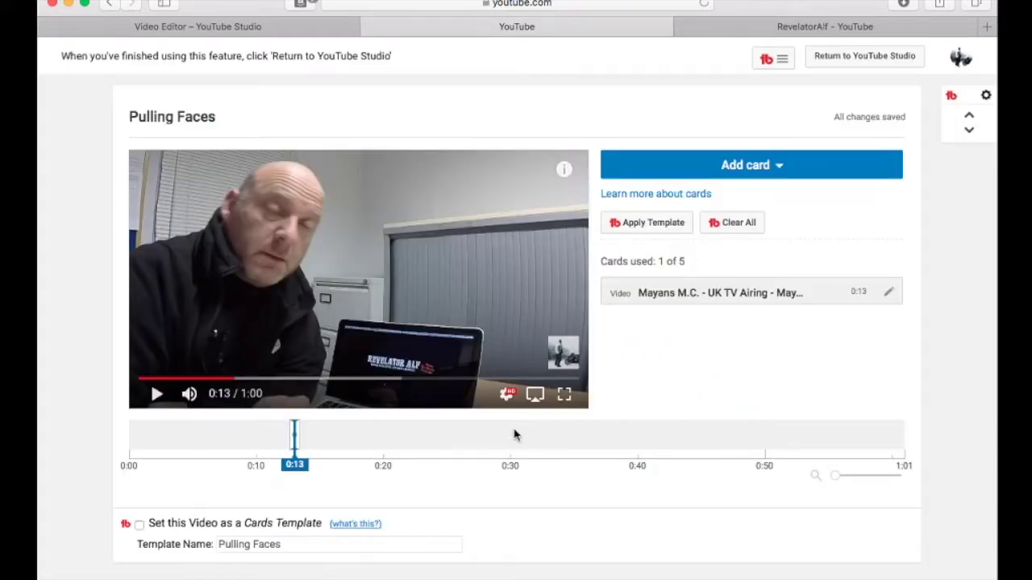
Step: Create a playlist card at 0:30 that links to the RevelatorAlf - MOTO Explore playlist
{"action": "left_click", "coordinate": [514, 435]}
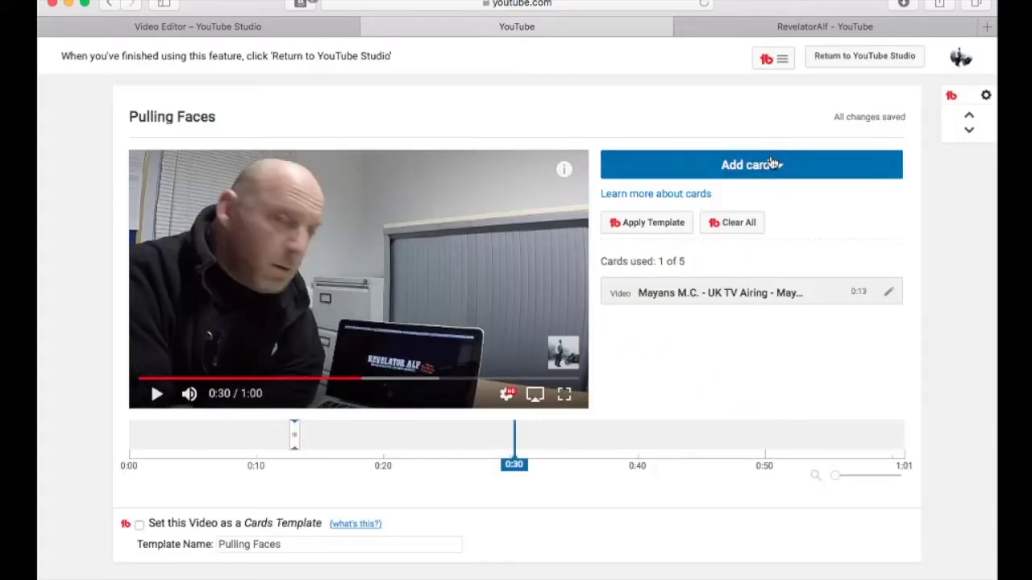
{"action": "left_click", "coordinate": [777, 164]}
{"action": "left_click", "coordinate": [866, 219]}
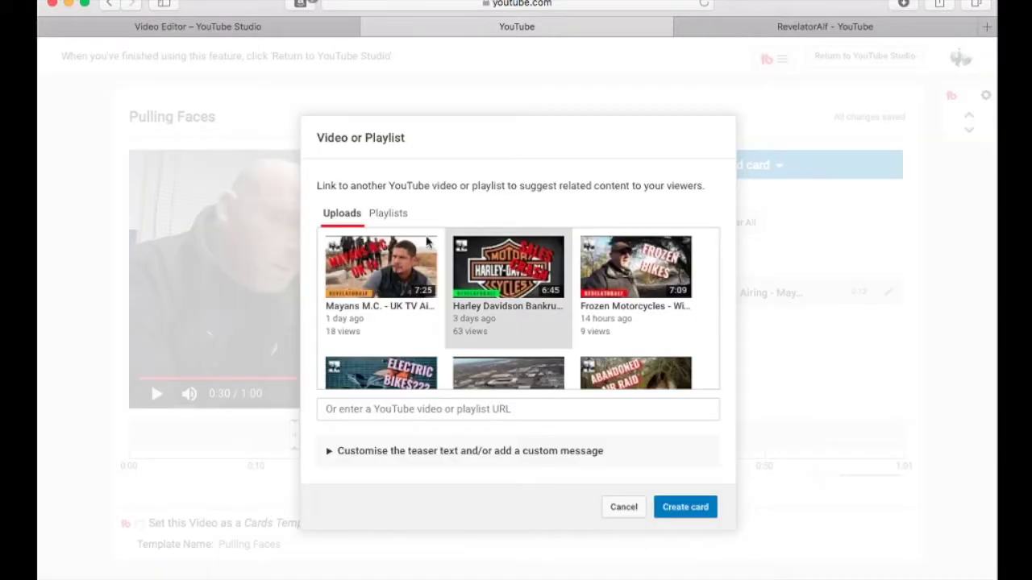
{"action": "left_click", "coordinate": [395, 216]}
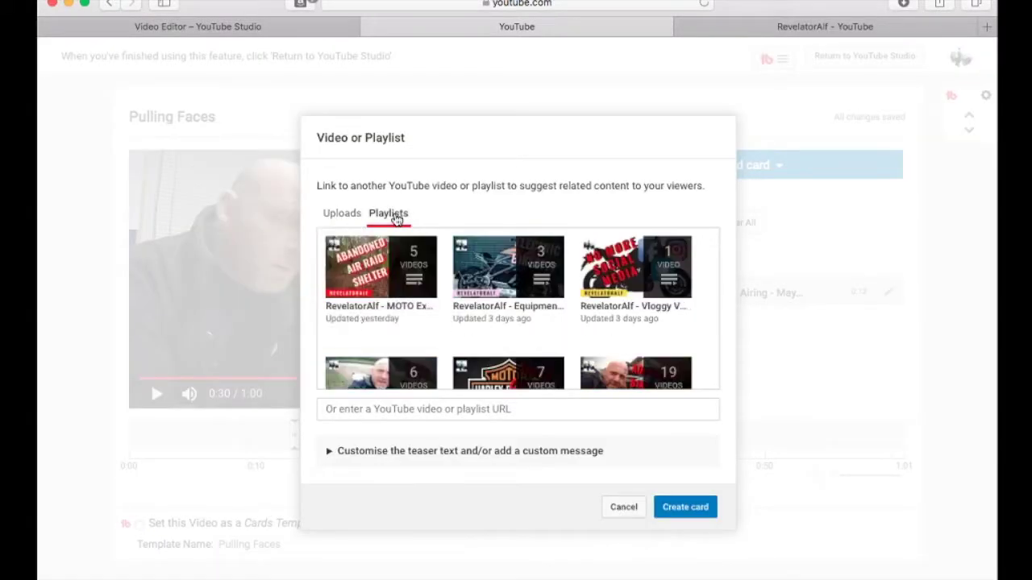
{"action": "left_click", "coordinate": [377, 292]}
{"action": "left_click", "coordinate": [689, 507]}
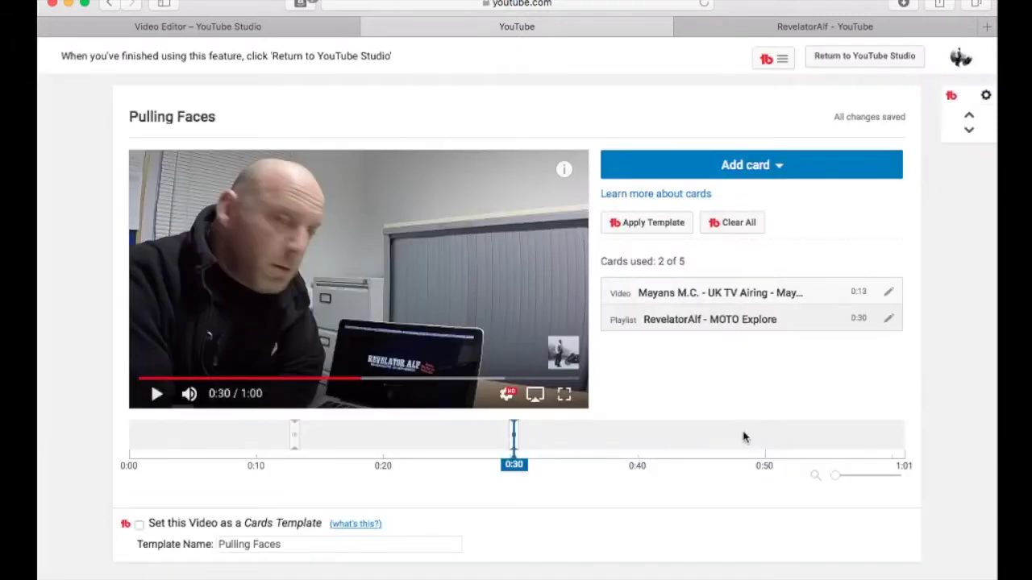
Step: Create a link card at 0:49 to the associated website with call to action "Visit Website" and teaser text "Visit The Website"
{"action": "left_click", "coordinate": [750, 435]}
{"action": "left_click", "coordinate": [778, 166]}
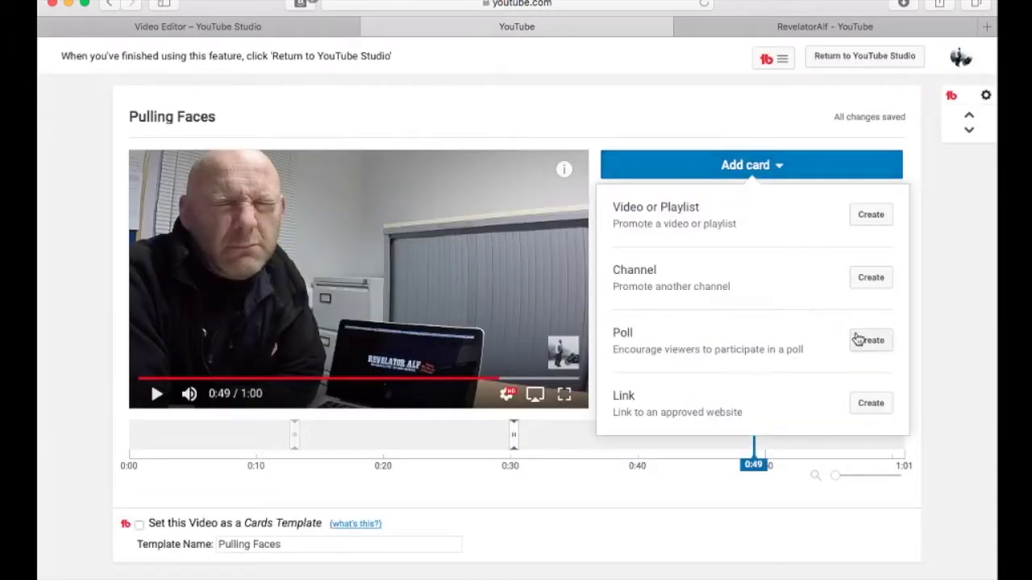
{"action": "left_click", "coordinate": [870, 403]}
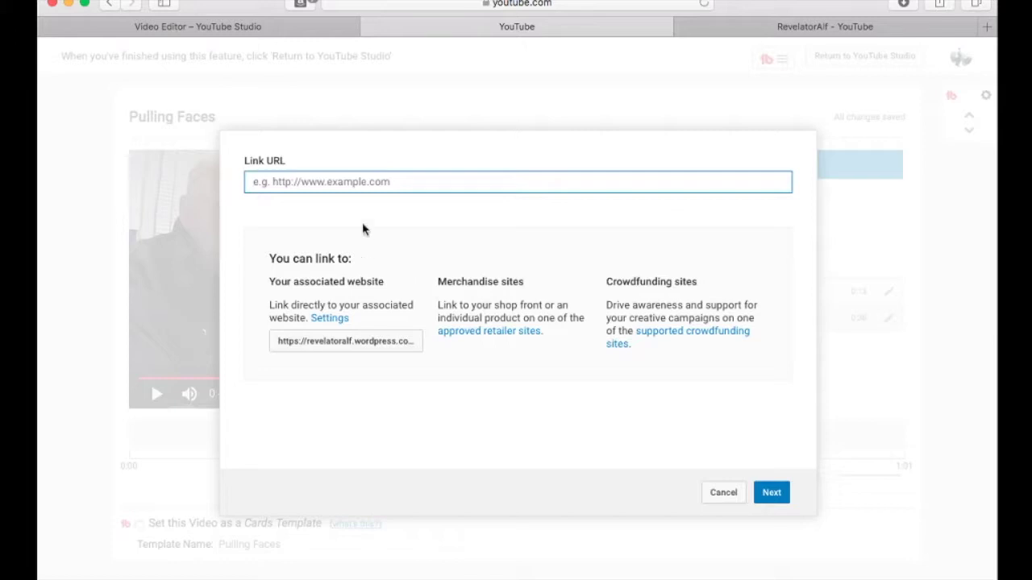
{"action": "left_click", "coordinate": [355, 341]}
{"action": "left_click", "coordinate": [771, 491]}
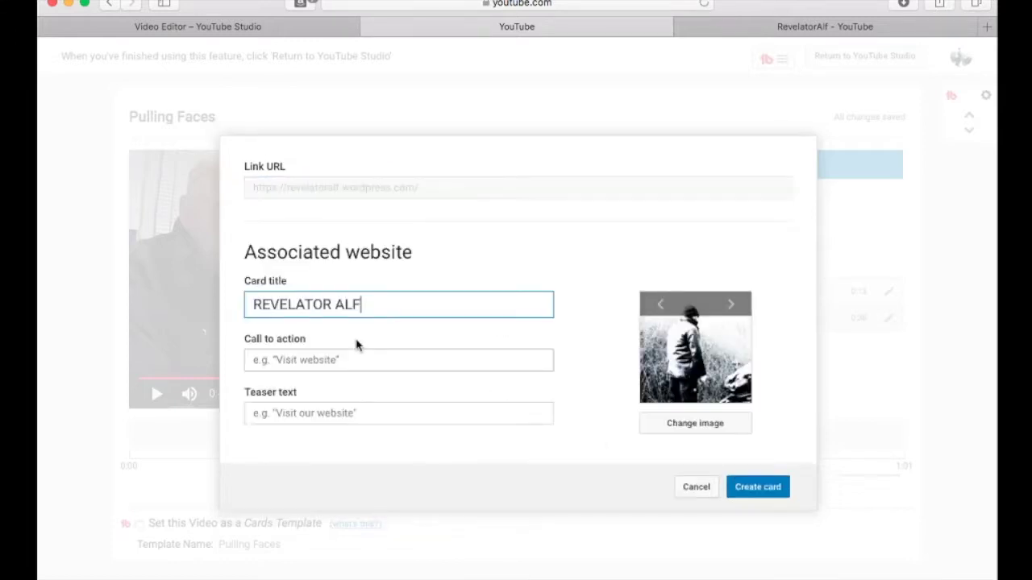
{"action": "left_click", "coordinate": [319, 359]}
{"action": "type", "text": "Visit Website"}
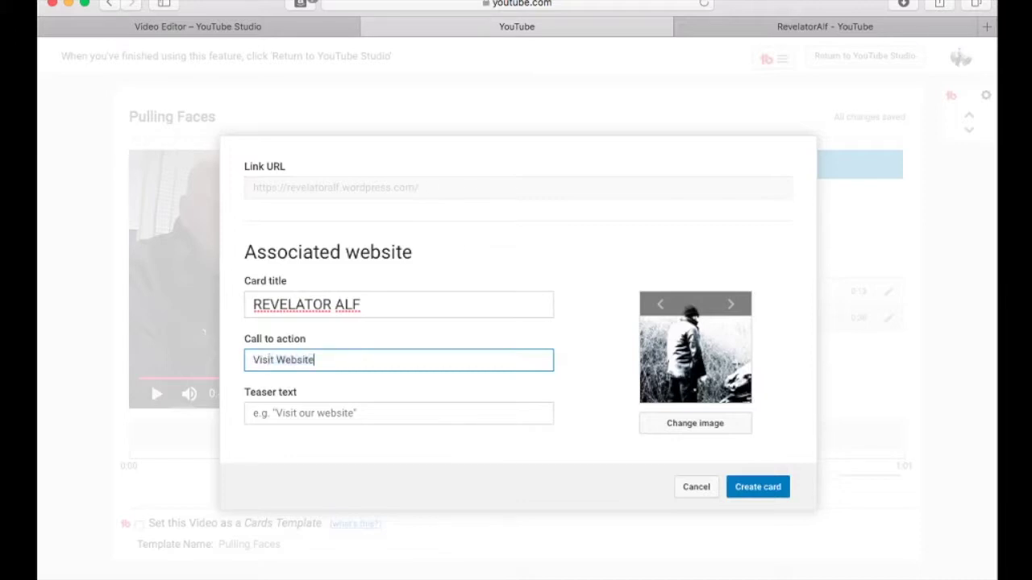
{"action": "key", "text": "Tab"}
{"action": "type", "text": "Vis"}
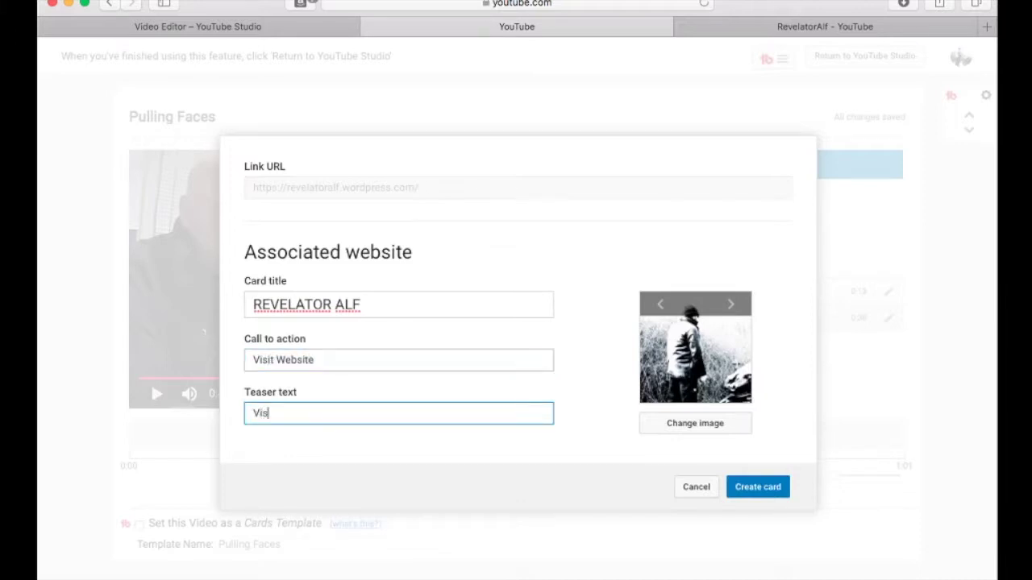
{"action": "type", "text": "it The Website"}
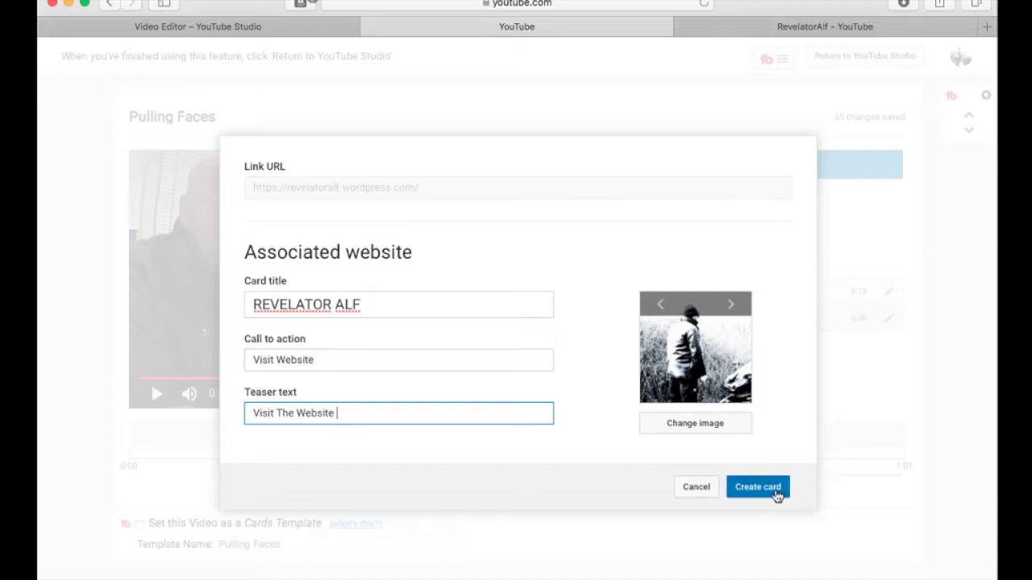
{"action": "left_click", "coordinate": [758, 488]}
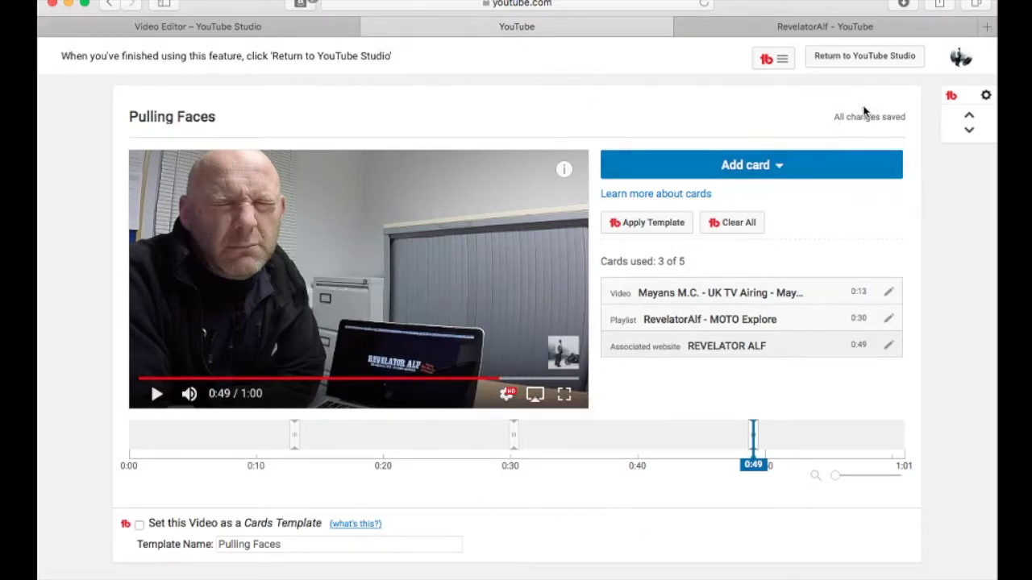
Step: Return to YouTube Studio to save the Pulling Faces end screen, and switch to the RevelatorAlf channel page
{"action": "left_click", "coordinate": [871, 56]}
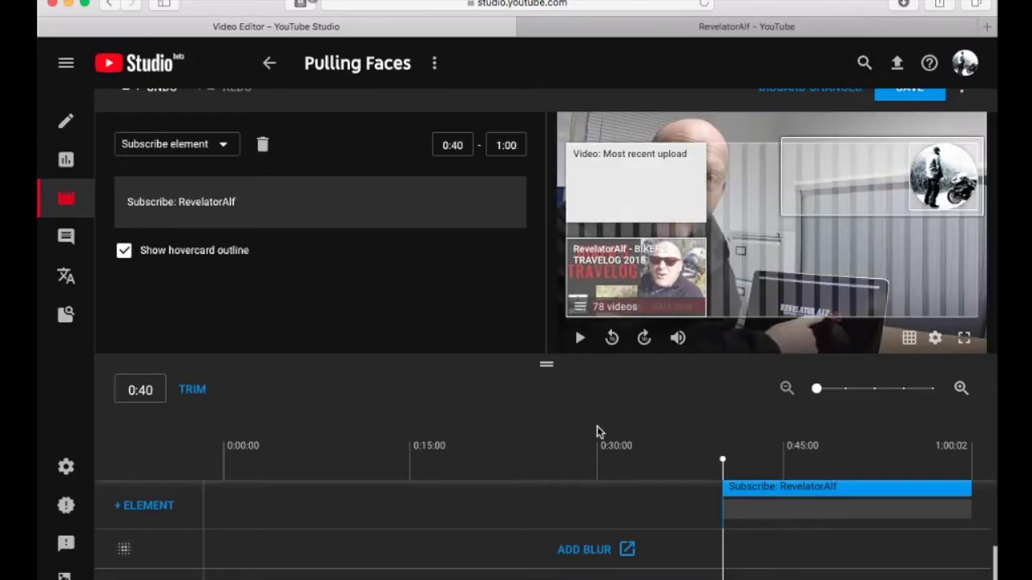
{"action": "scroll", "coordinate": [597, 431], "scroll_direction": "up", "scroll_amount": 1}
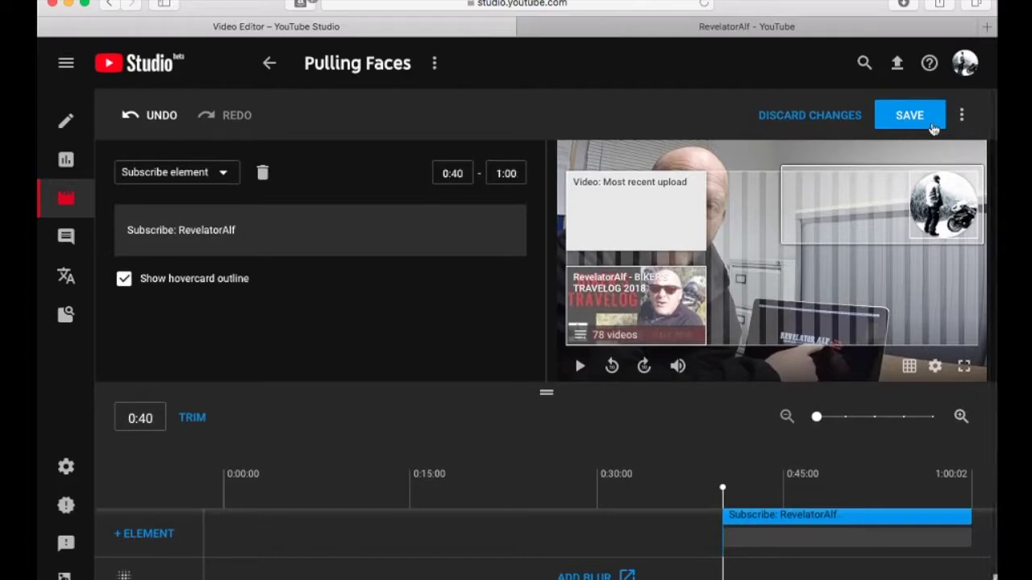
{"action": "left_click", "coordinate": [909, 116]}
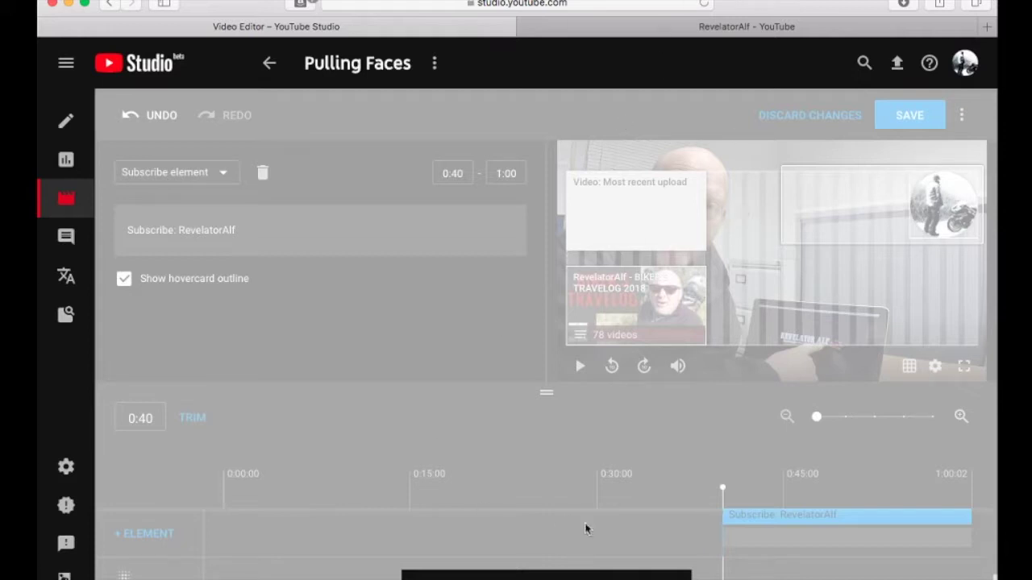
{"action": "left_click", "coordinate": [641, 30]}
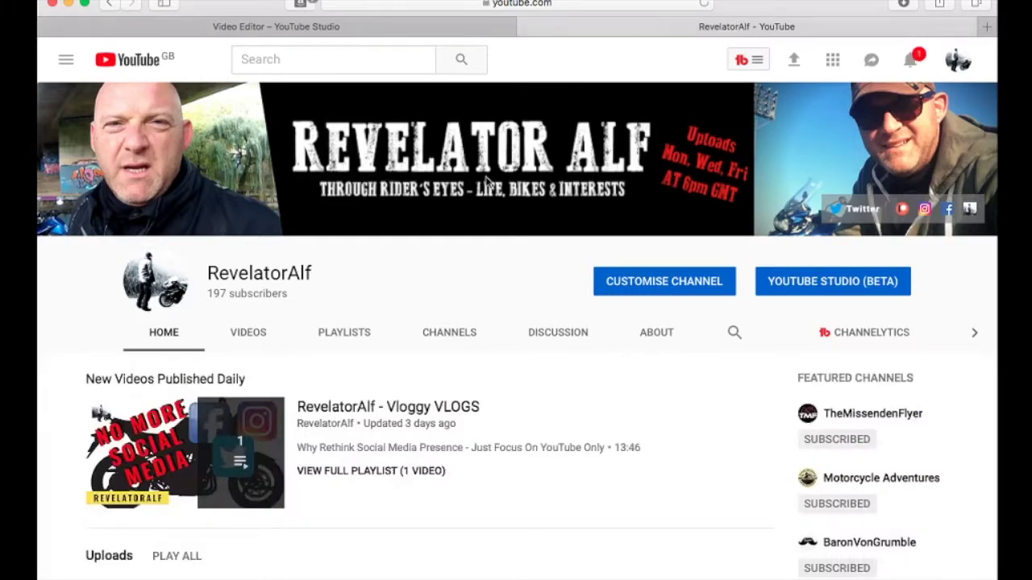
Step: Go to YouTube Studio beta and open the Pulling Faces upload in the video editor
{"action": "left_click", "coordinate": [843, 284]}
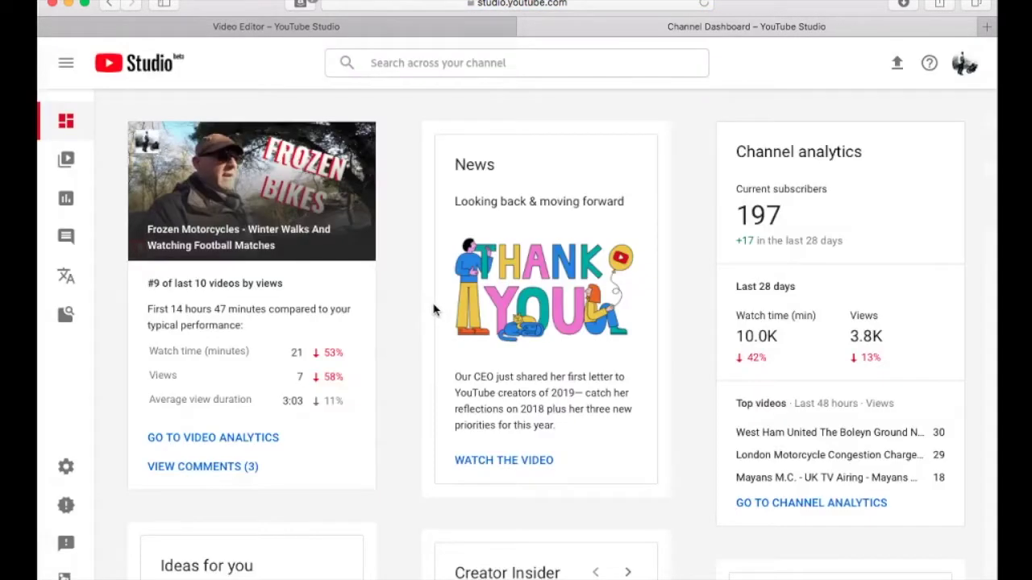
{"action": "left_click", "coordinate": [67, 162]}
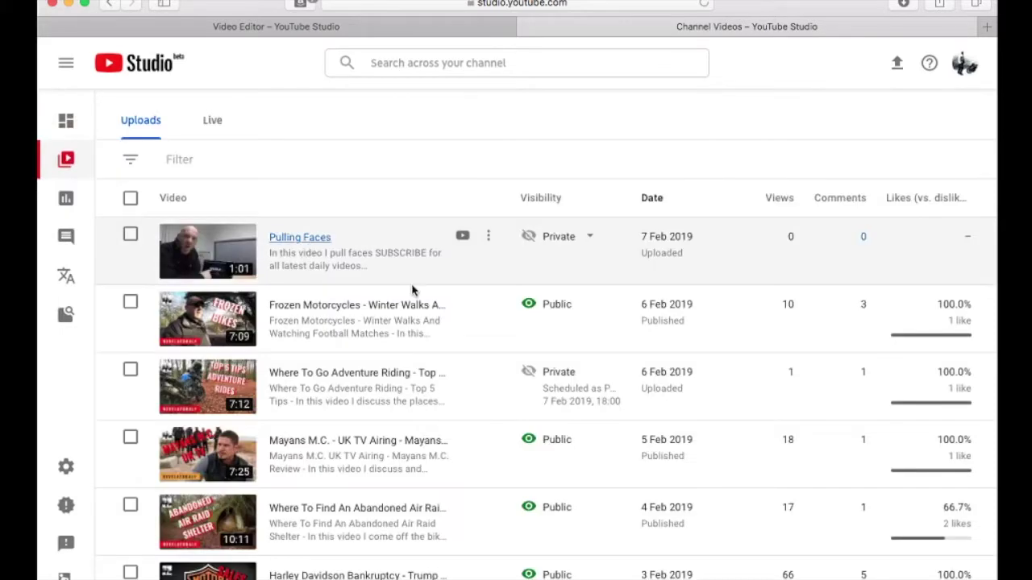
{"action": "left_click", "coordinate": [299, 239]}
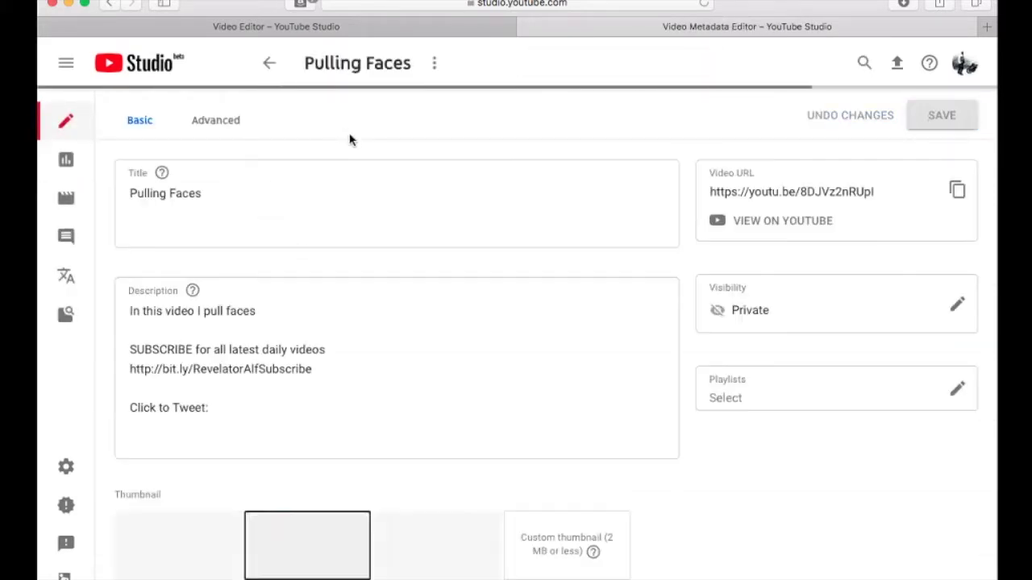
{"action": "left_click", "coordinate": [59, 204]}
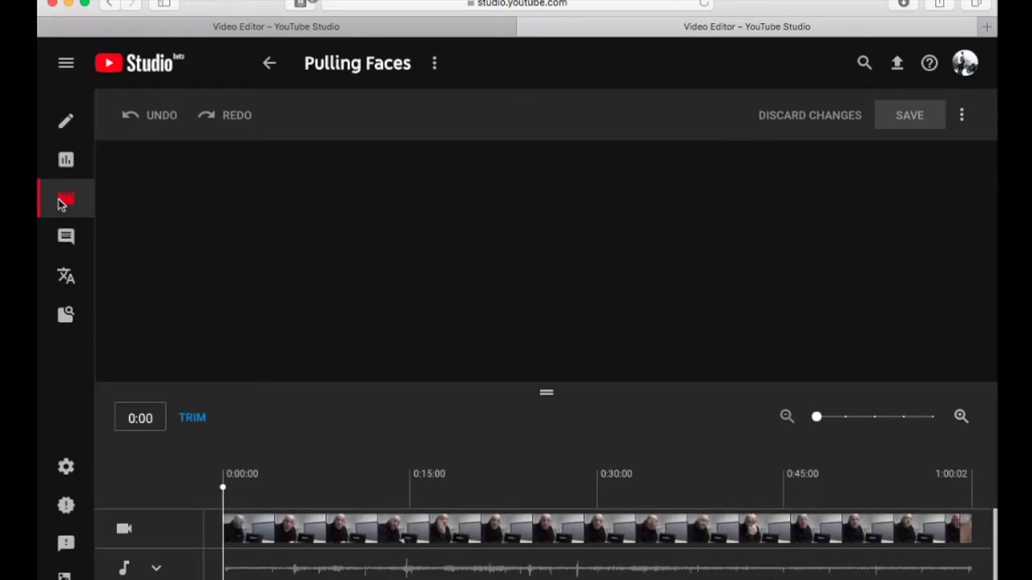
Step: Review the Pulling Faces end screen elements and the blur and card tracks on the timeline, then check the cards and close their editor
{"action": "scroll", "coordinate": [520, 540], "scroll_direction": "down", "scroll_amount": 3}
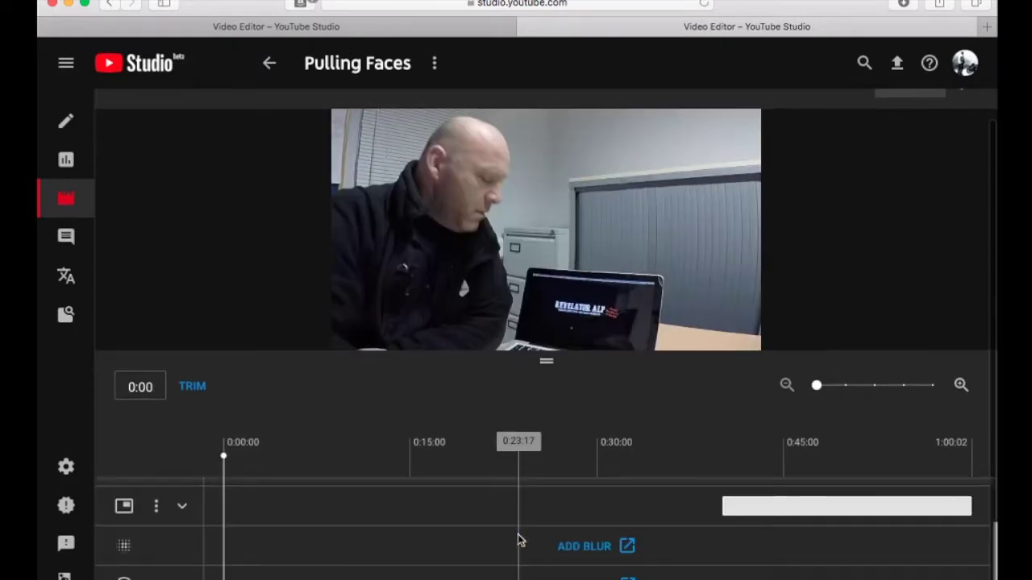
{"action": "left_click", "coordinate": [683, 505]}
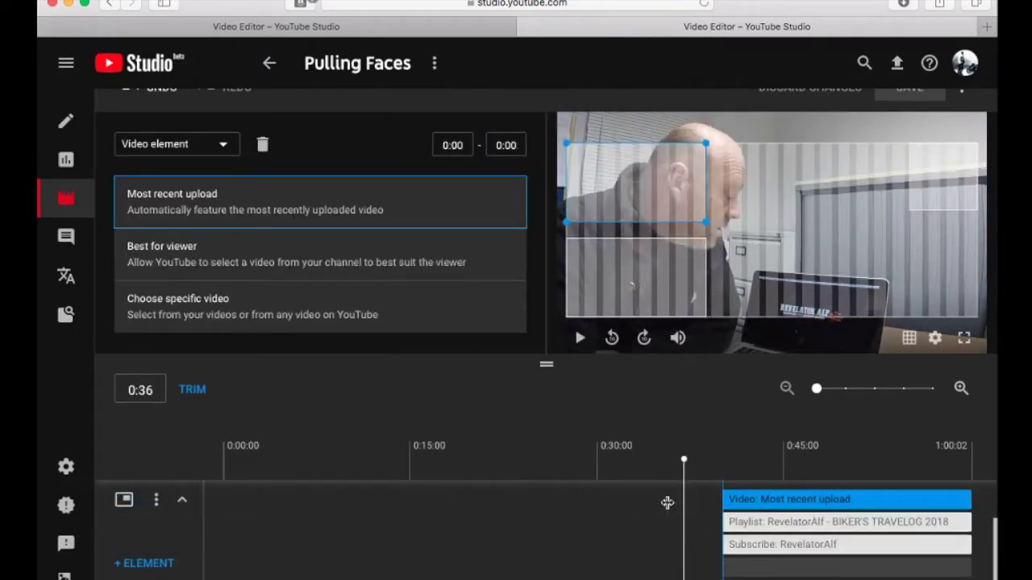
{"action": "scroll", "coordinate": [651, 533], "scroll_direction": "down", "scroll_amount": 2}
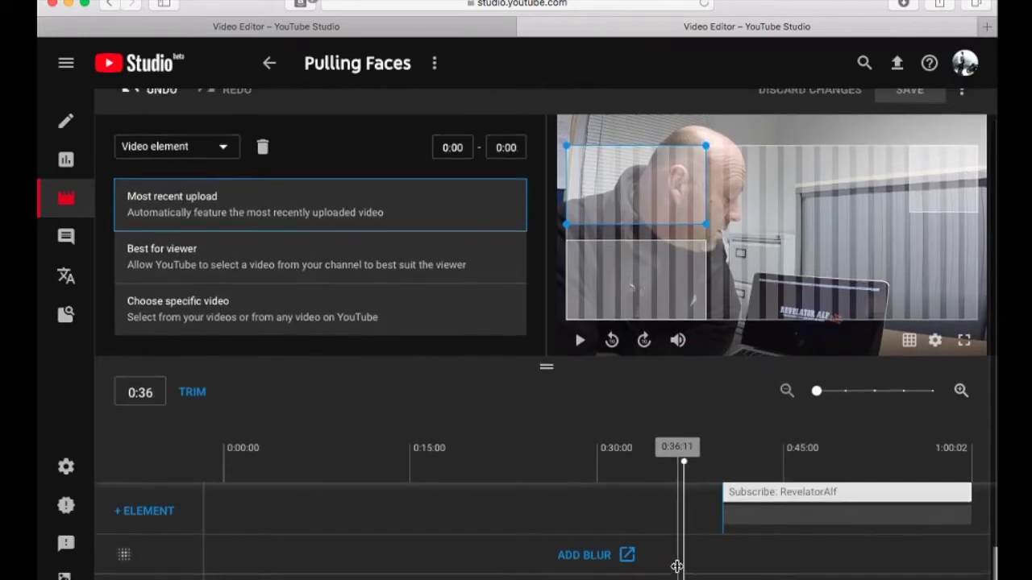
{"action": "scroll", "coordinate": [721, 566], "scroll_direction": "up", "scroll_amount": 2}
{"action": "scroll", "coordinate": [729, 571], "scroll_direction": "down", "scroll_amount": 2}
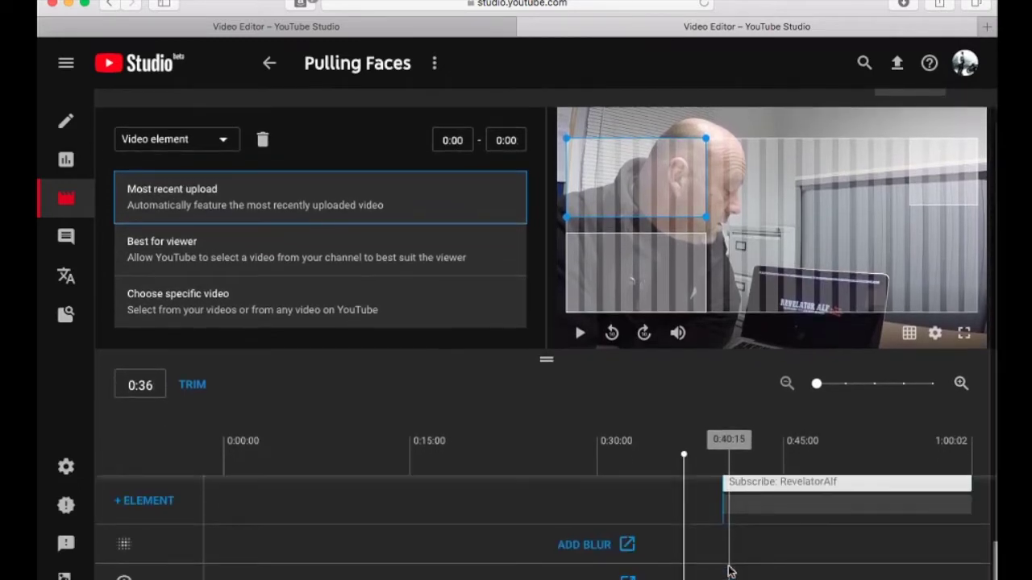
{"action": "scroll", "coordinate": [729, 571], "scroll_direction": "up", "scroll_amount": 1}
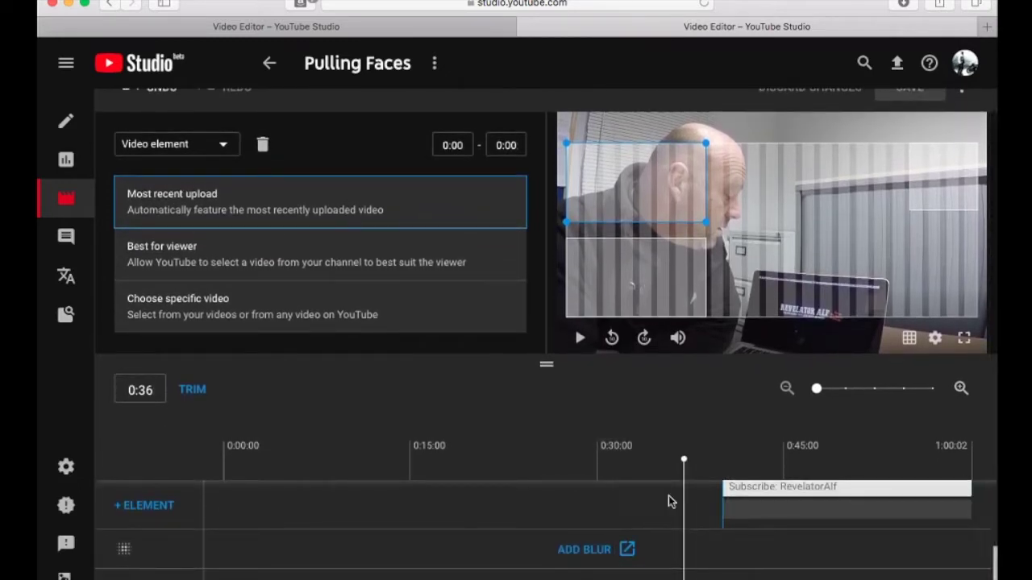
{"action": "scroll", "coordinate": [667, 501], "scroll_direction": "up", "scroll_amount": 3}
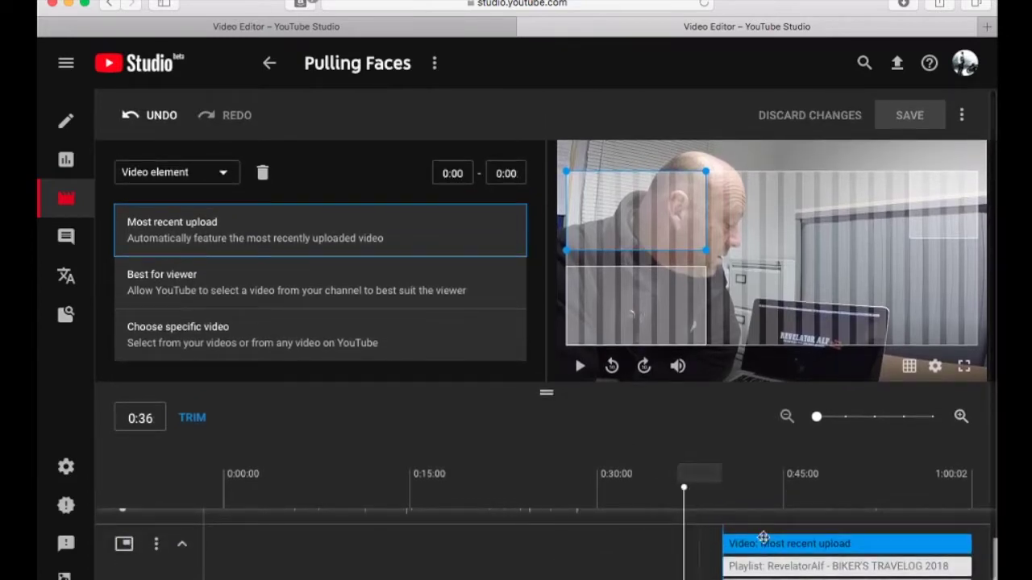
{"action": "scroll", "coordinate": [645, 568], "scroll_direction": "down", "scroll_amount": 3}
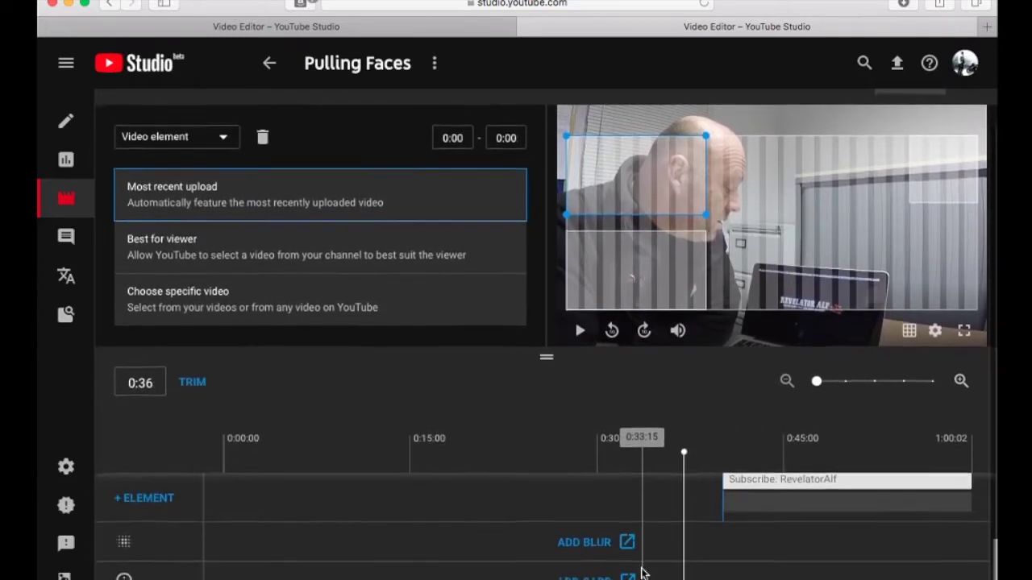
{"action": "scroll", "coordinate": [642, 572], "scroll_direction": "up", "scroll_amount": 1}
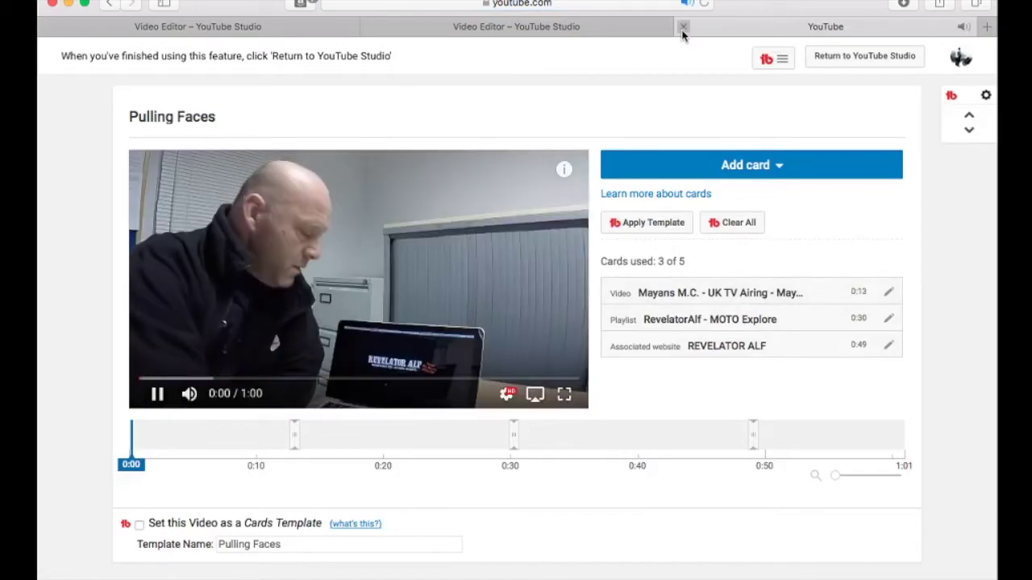
{"action": "left_click", "coordinate": [682, 29]}
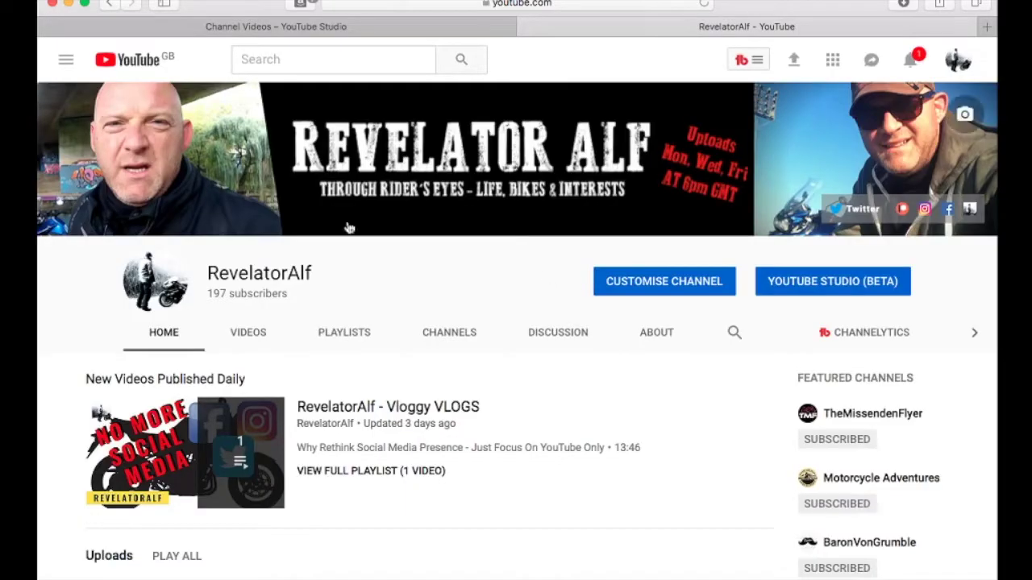
Step: Return to YouTube Studio and open the Pulling Faces video's details from the channel's uploads
{"action": "left_click", "coordinate": [398, 29]}
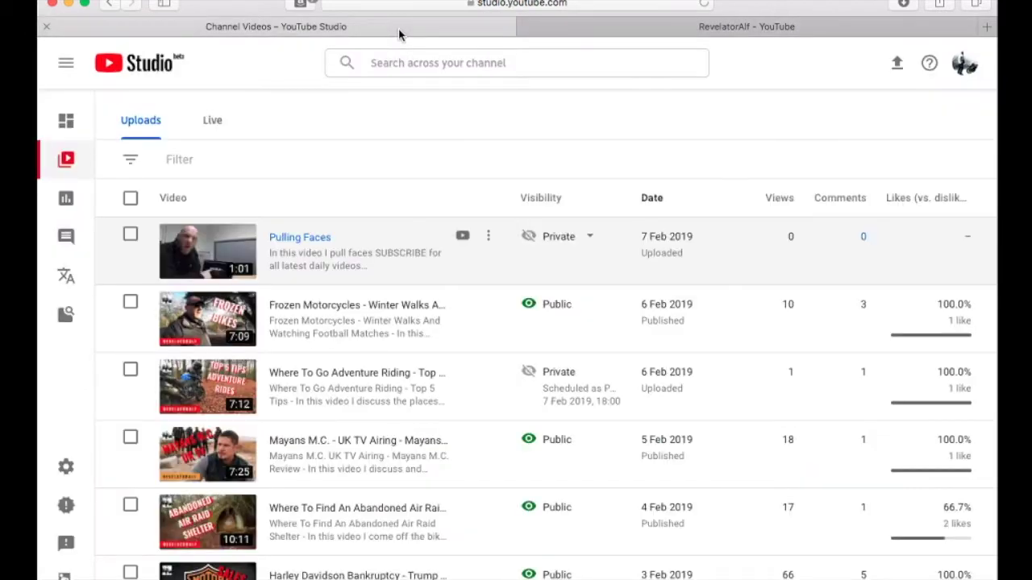
{"action": "left_click", "coordinate": [69, 124]}
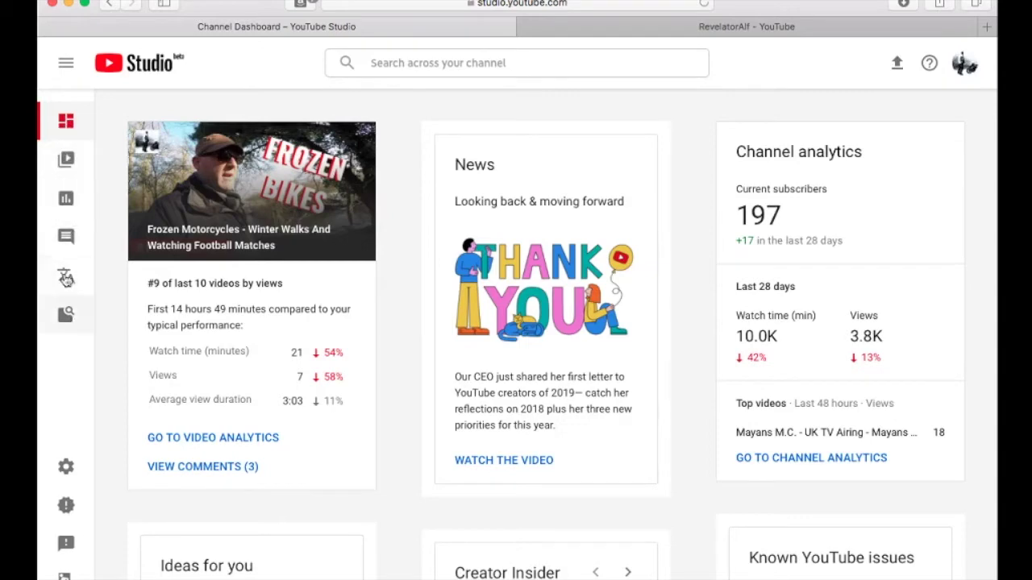
{"action": "left_click", "coordinate": [66, 159]}
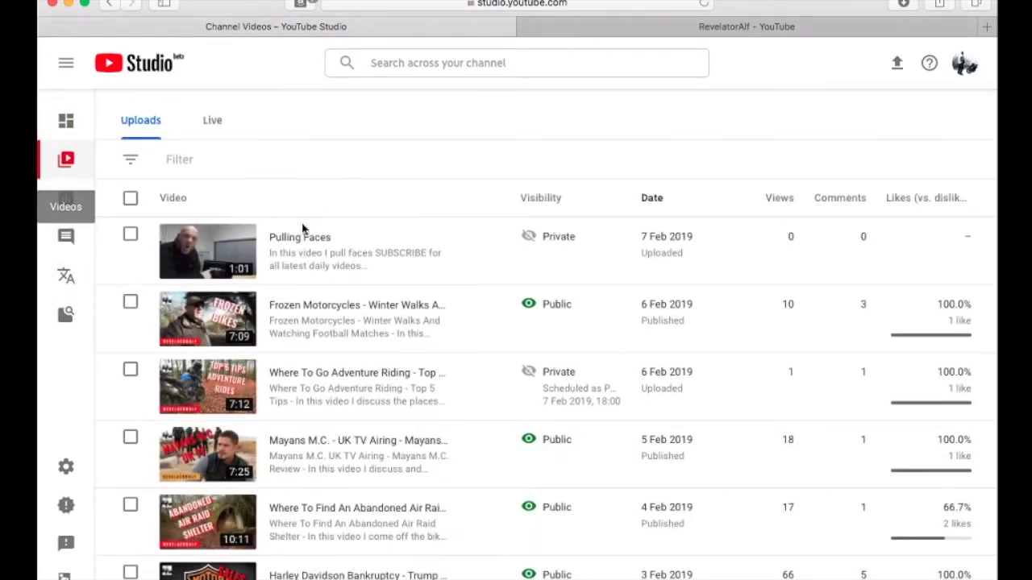
{"action": "left_click", "coordinate": [300, 239]}
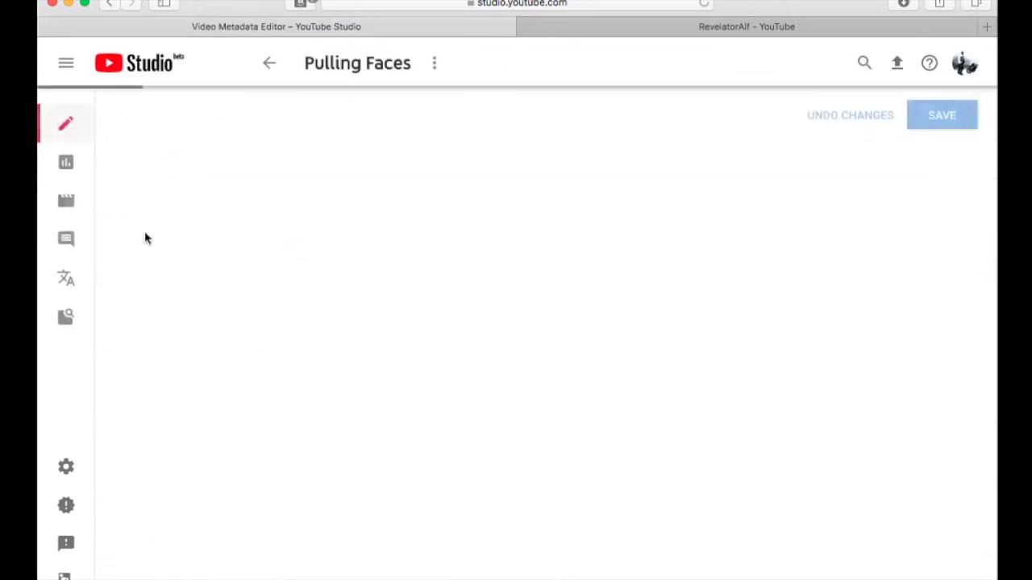